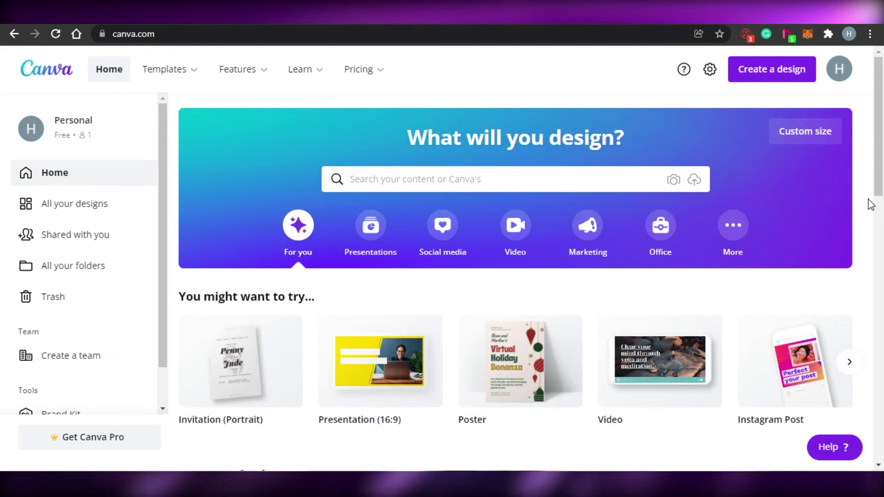
Look over the home page's suggested design types and recent designs
scroll(871, 204, down, 4)
scroll(882, 120, up, 4)
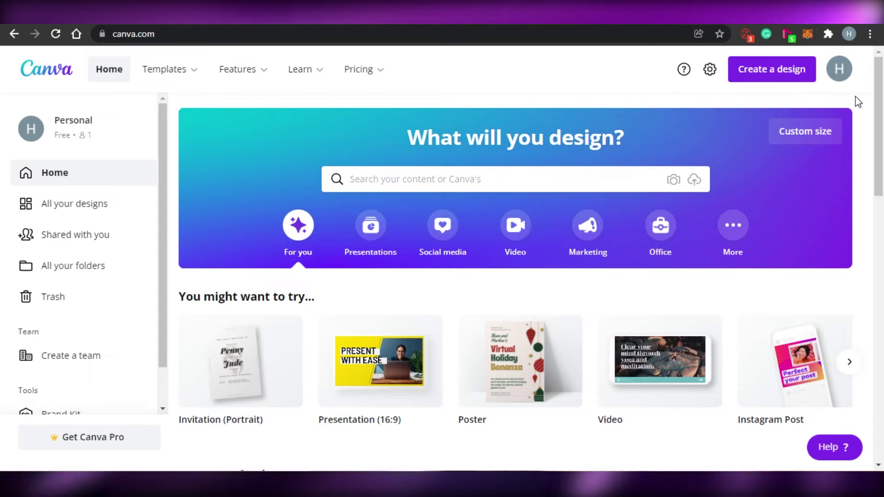
scroll(882, 101, down, 5)
scroll(882, 102, up, 5)
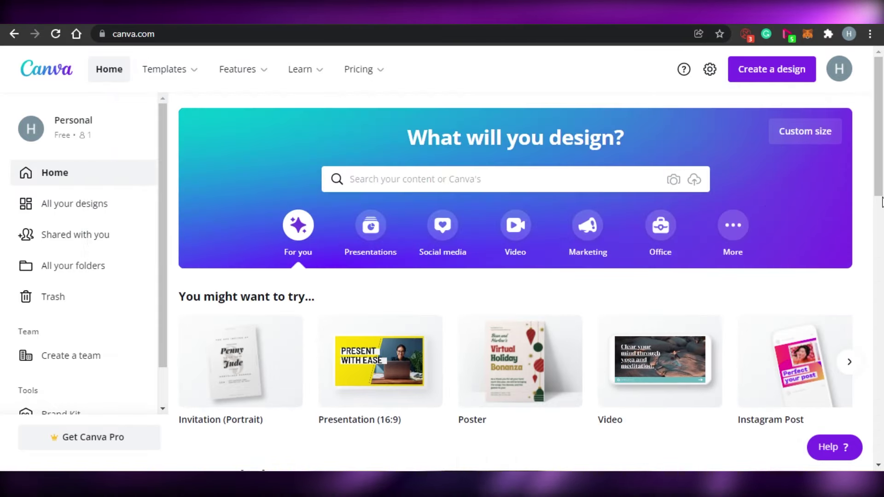
mouse_move(882, 159)
mouse_down()
mouse_move(883, 317)
mouse_move(883, 148)
mouse_up()
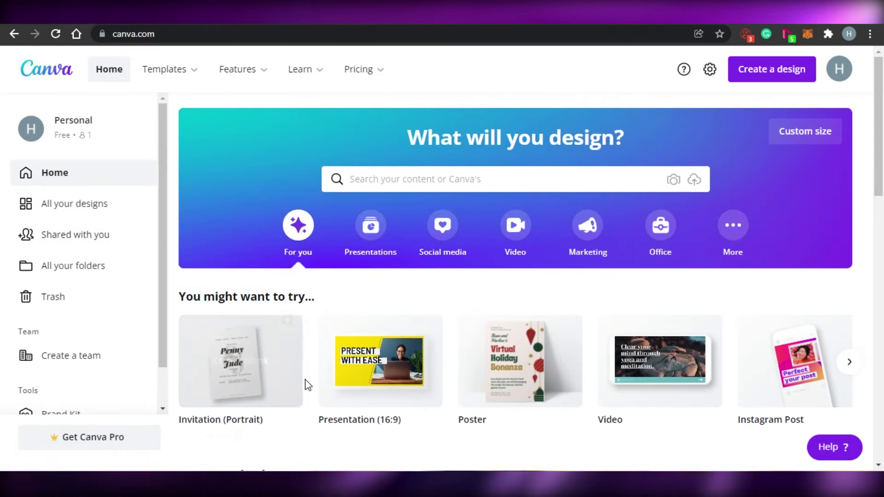
mouse_move(883, 146)
mouse_down()
mouse_move(882, 221)
mouse_move(882, 157)
mouse_up()
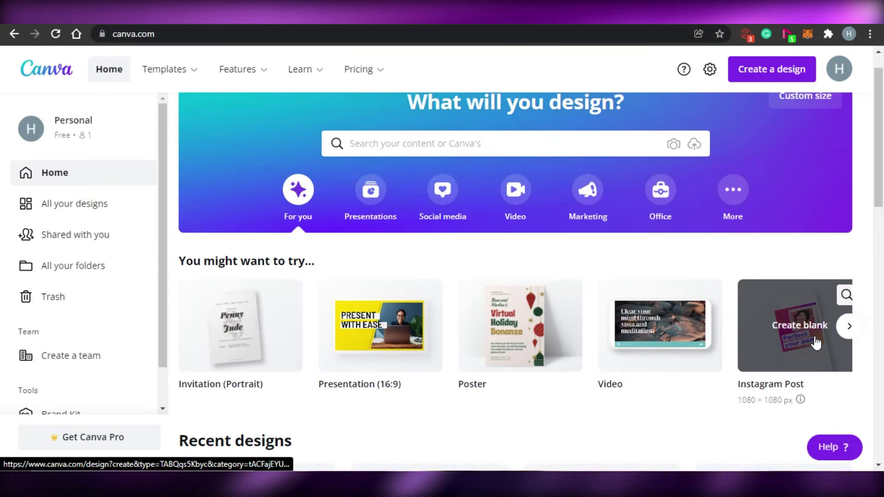
click(849, 328)
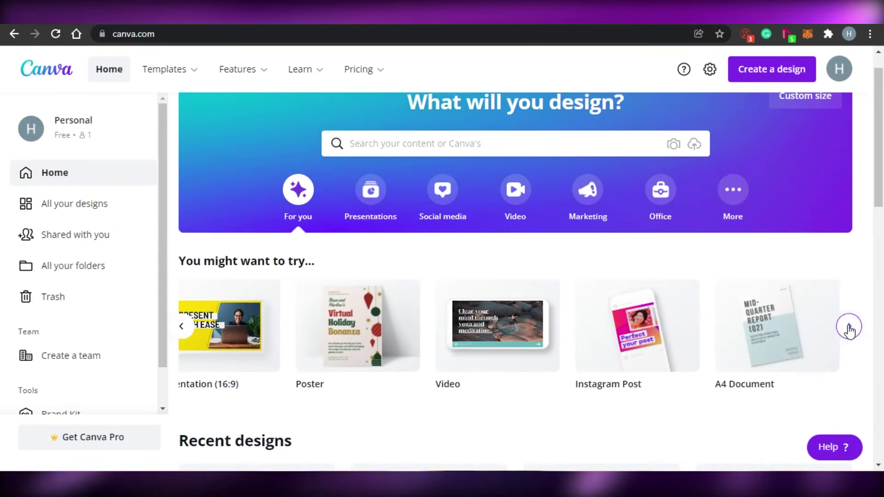
click(850, 327)
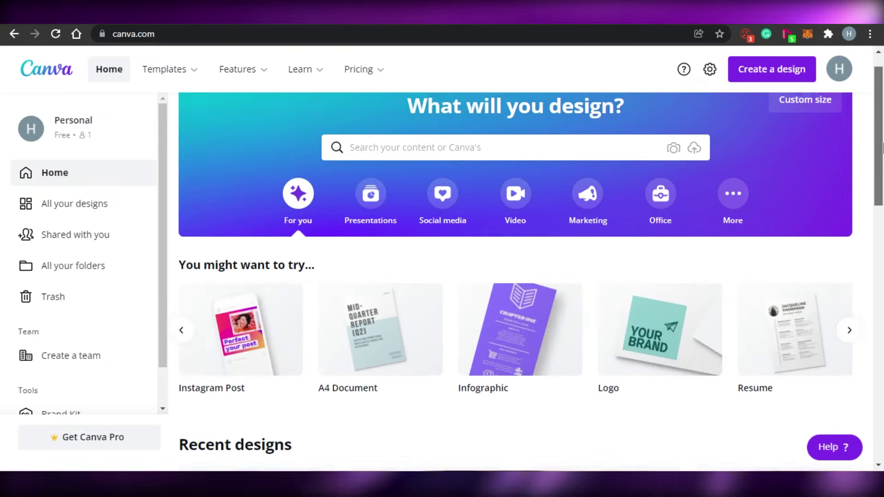
scroll(882, 155, up, 1)
scroll(883, 175, down, 6)
scroll(883, 196, up, 6)
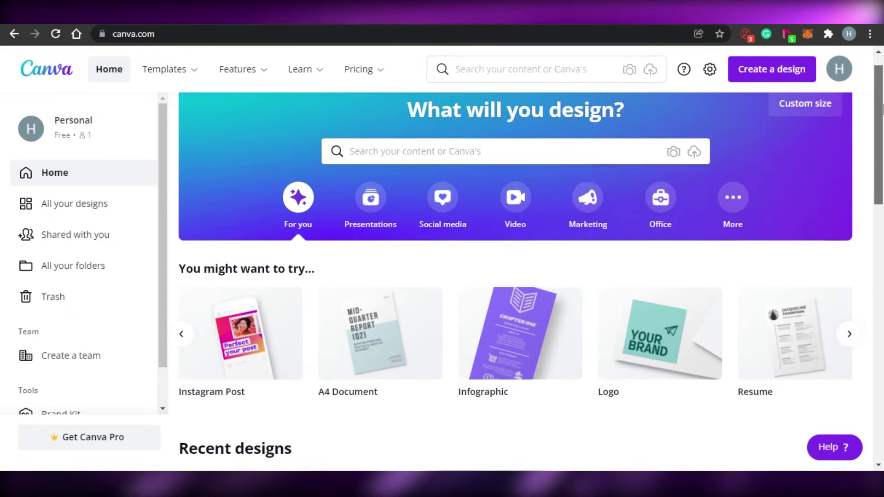
click(187, 340)
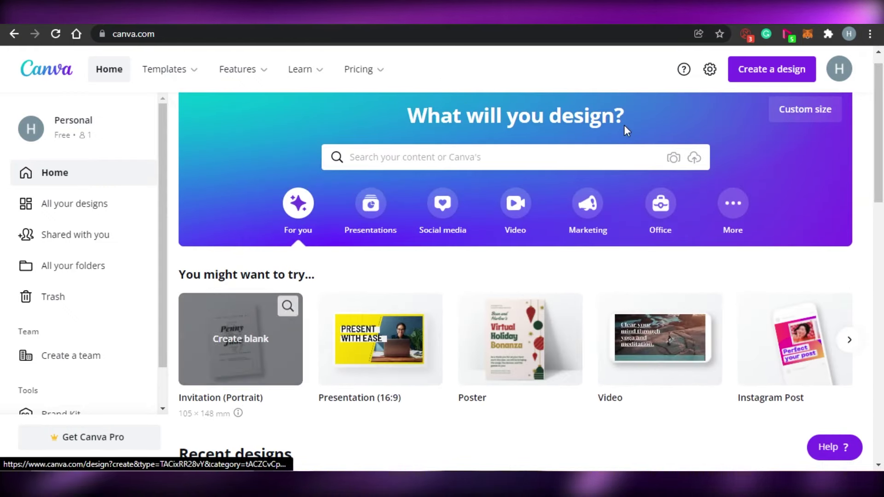
scroll(883, 260, down, 8)
drag(883, 260, 882, 128)
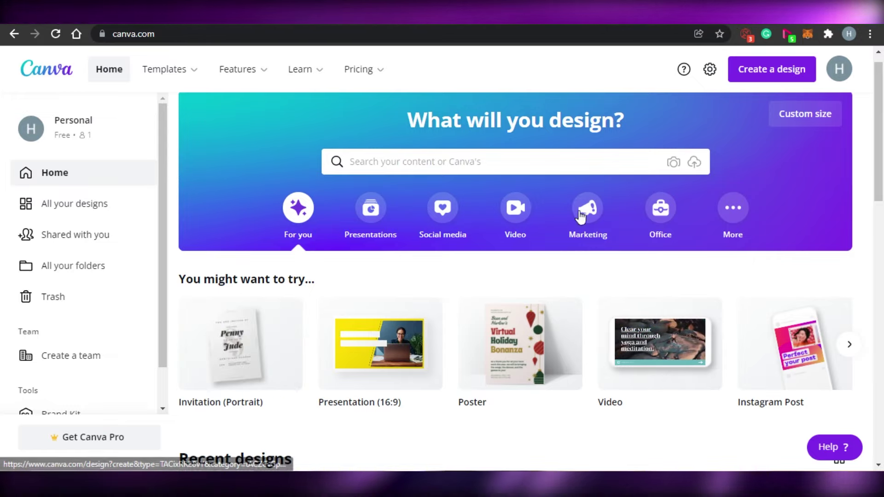
scroll(880, 141, down, 5)
scroll(880, 129, up, 6)
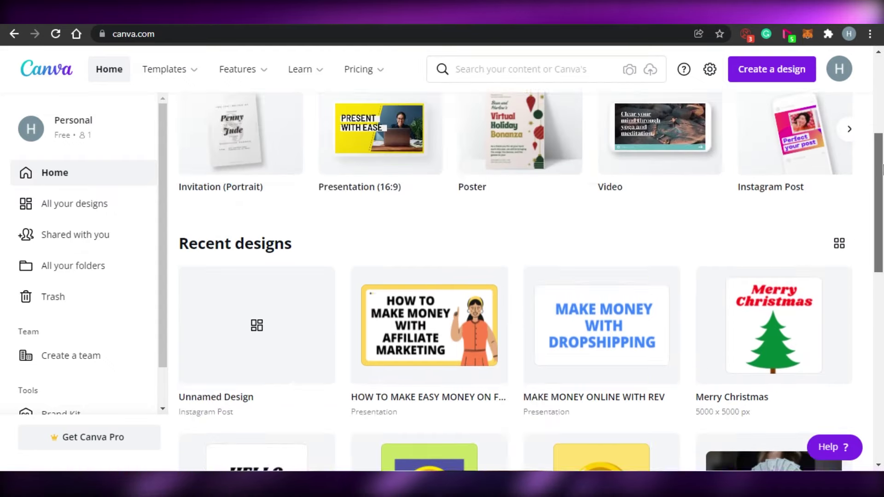
drag(883, 117, 882, 150)
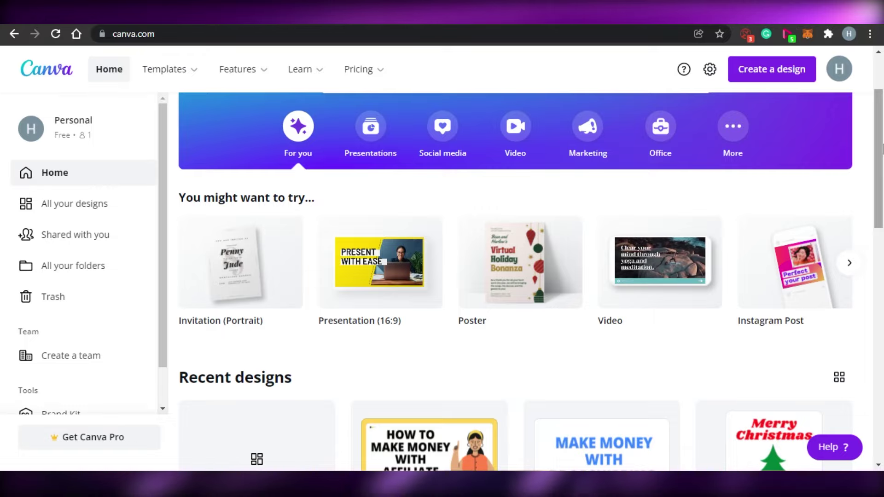
Examine the suggested design types, from Invitation to Resume, and their preset dimensions
click(847, 265)
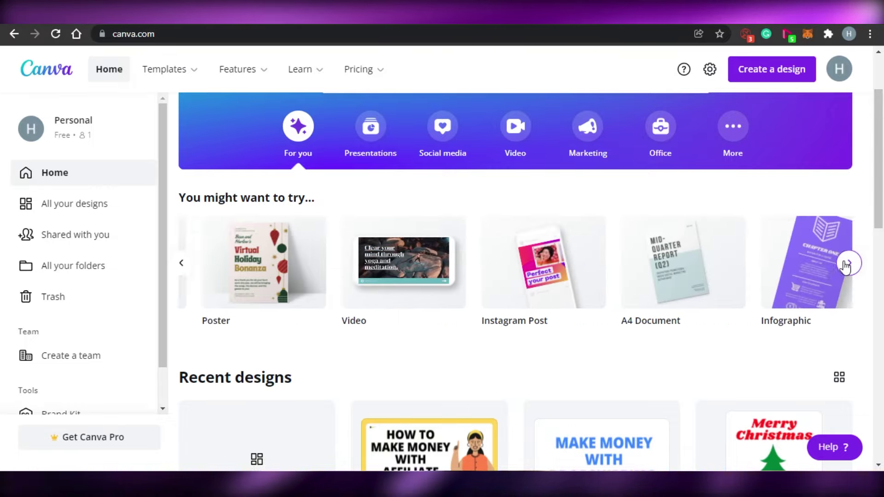
scroll(575, 271, right, 3)
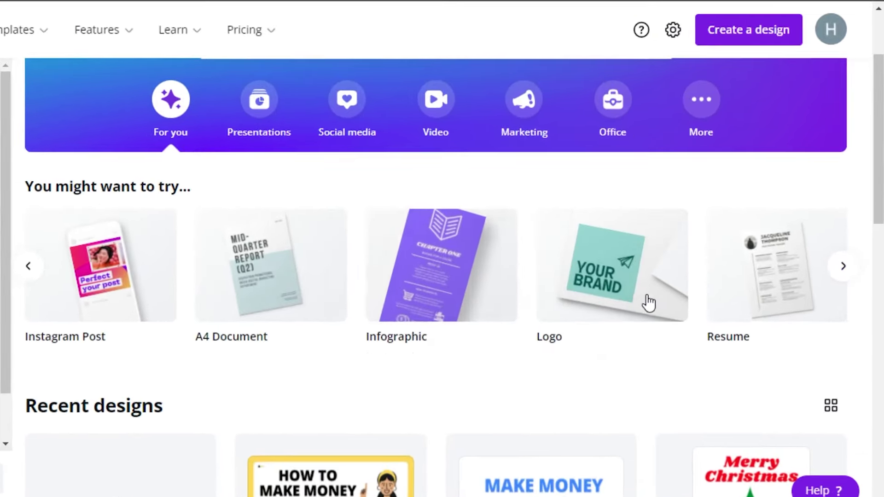
mouse_move(727, 301)
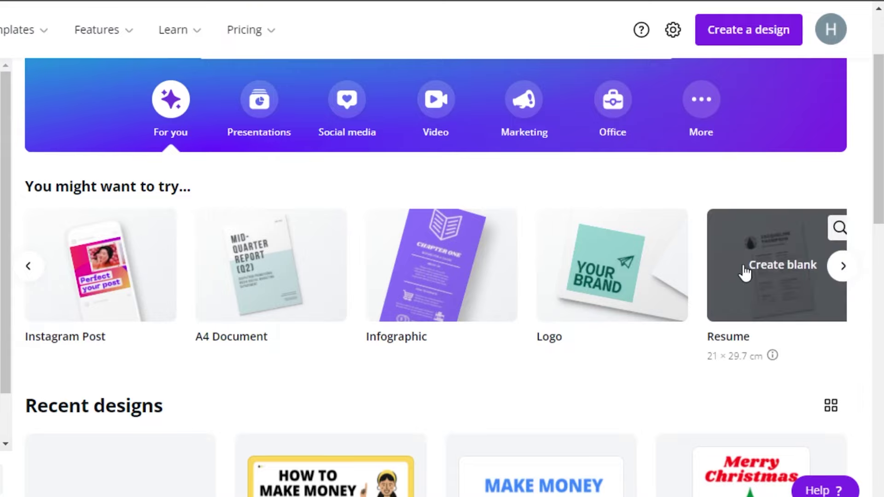
mouse_move(570, 278)
mouse_move(68, 278)
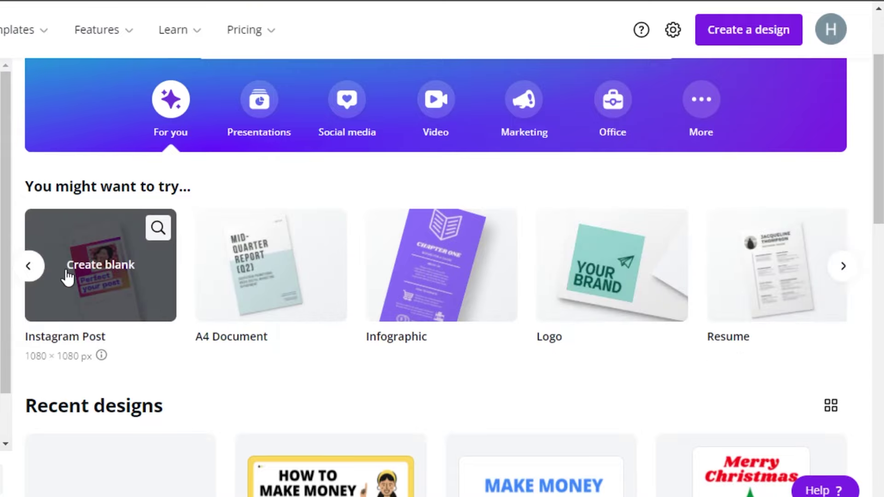
click(28, 266)
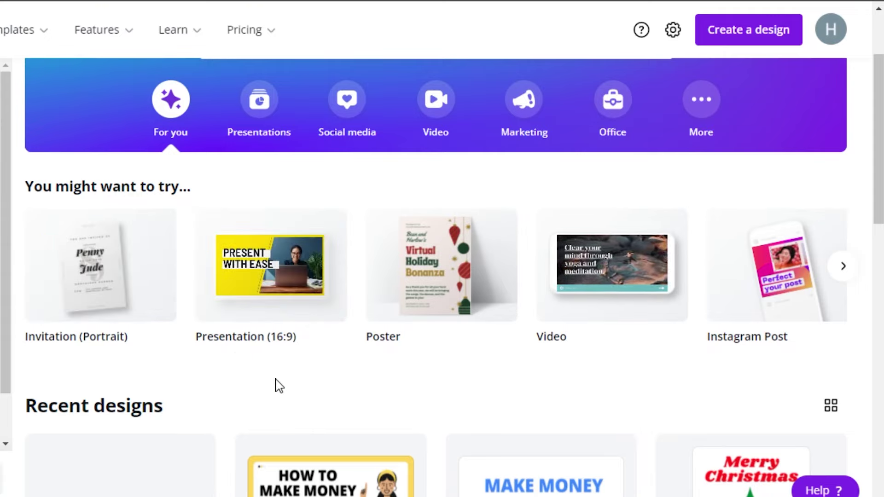
mouse_move(260, 298)
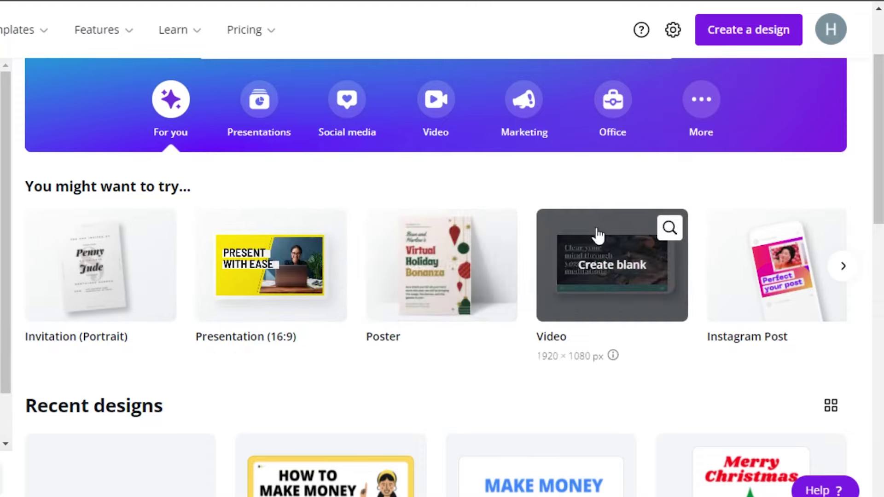
click(850, 275)
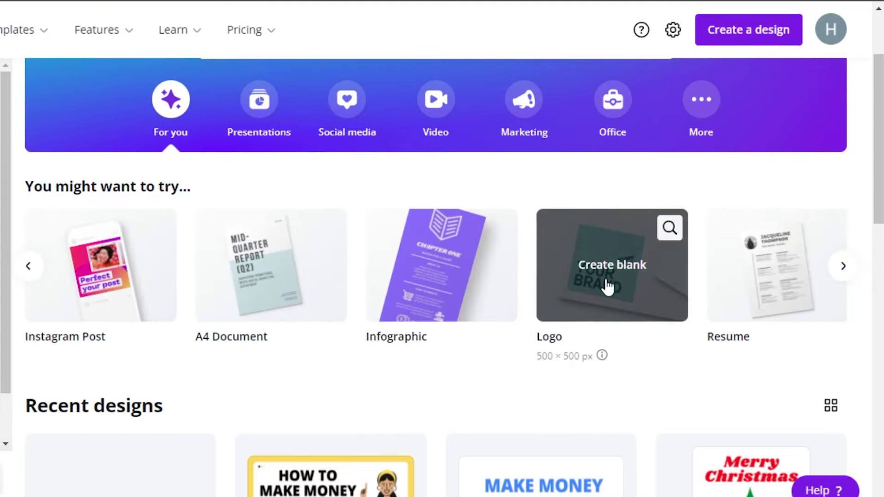
click(28, 267)
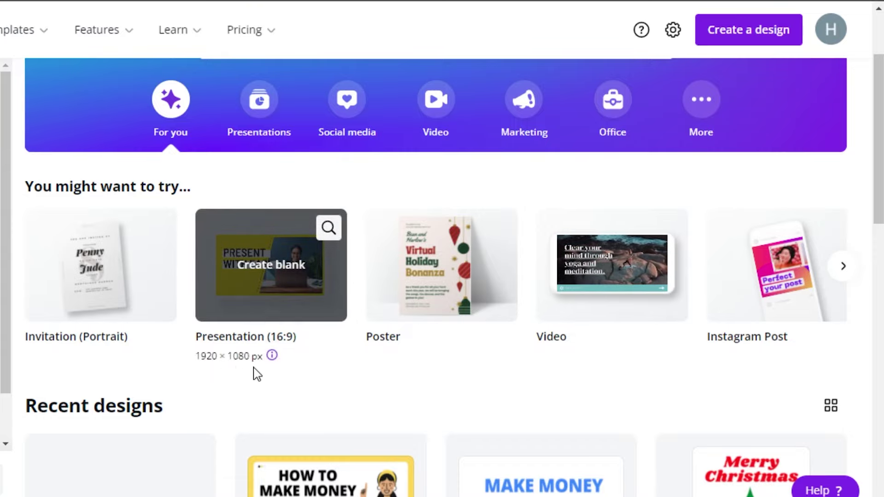
View the custom size options and create a blank Presentation (16:9) design
scroll(443, 276, up, 3)
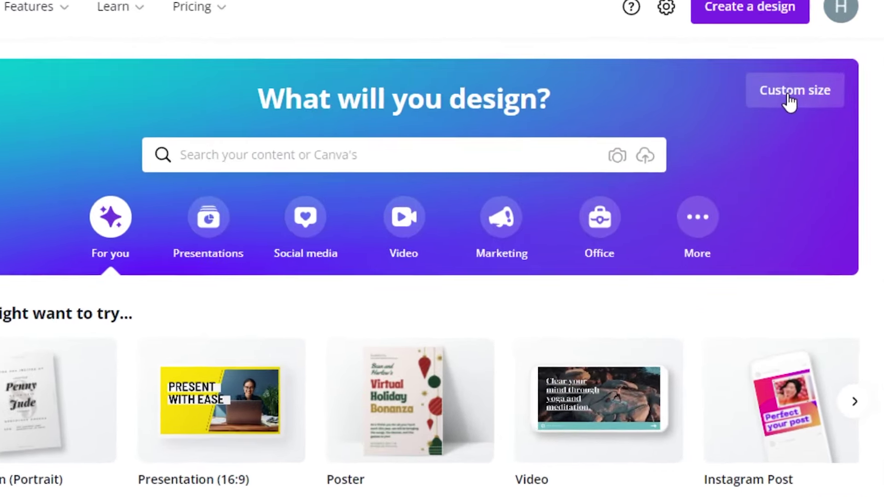
click(784, 114)
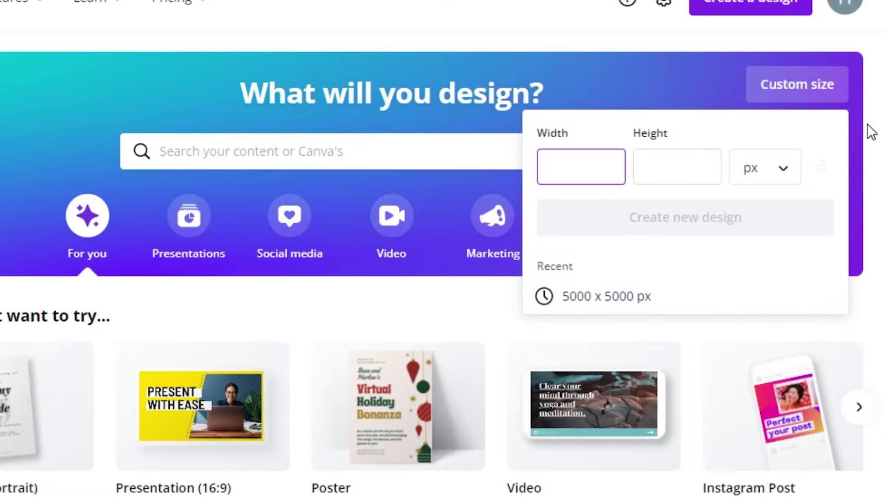
scroll(415, 230, down, 5)
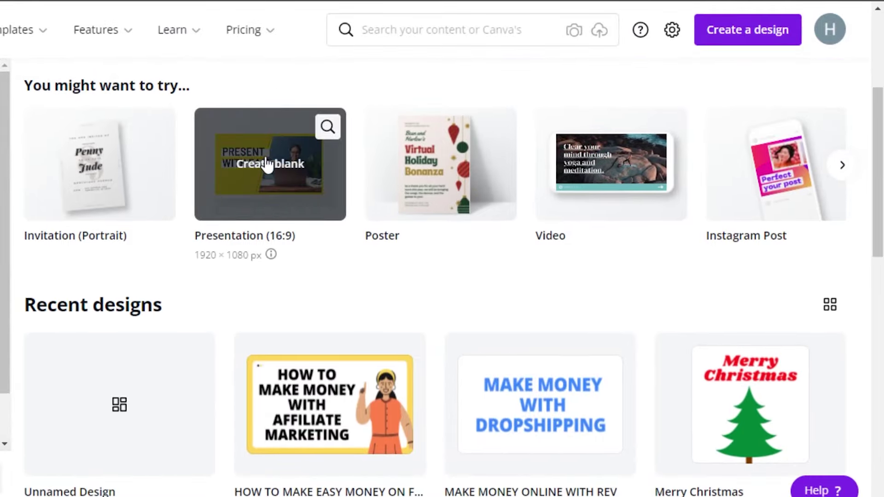
click(267, 161)
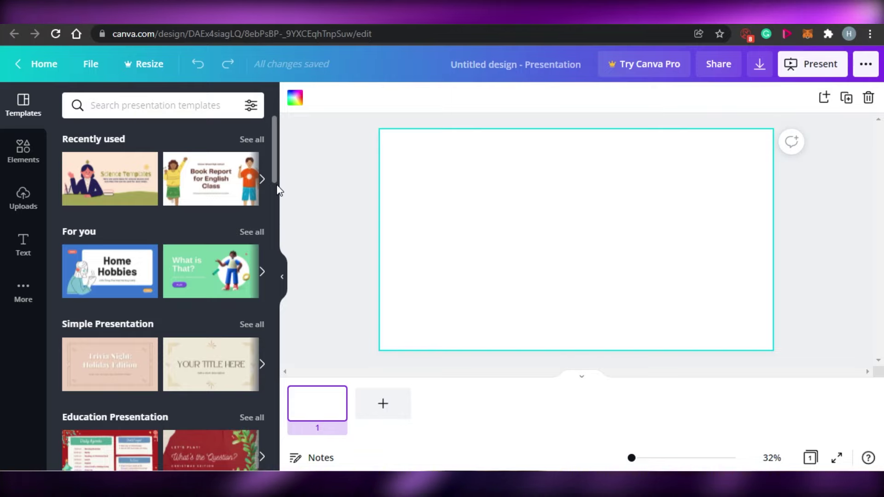
Look through the presentation templates and dismiss the alarm notification
scroll(276, 152, down, 2)
scroll(274, 133, up, 2)
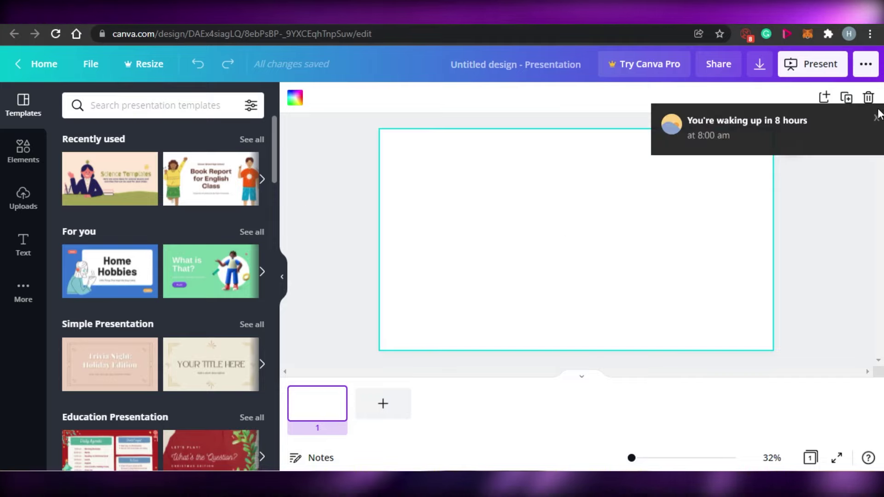
click(876, 117)
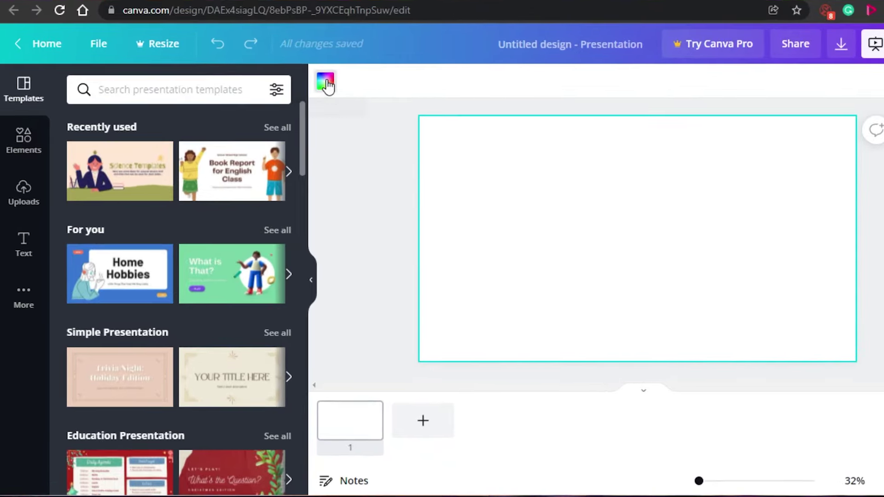
Color the blank page's background with the light orange default color and lighten it to pale peach #FFE9C7
click(326, 83)
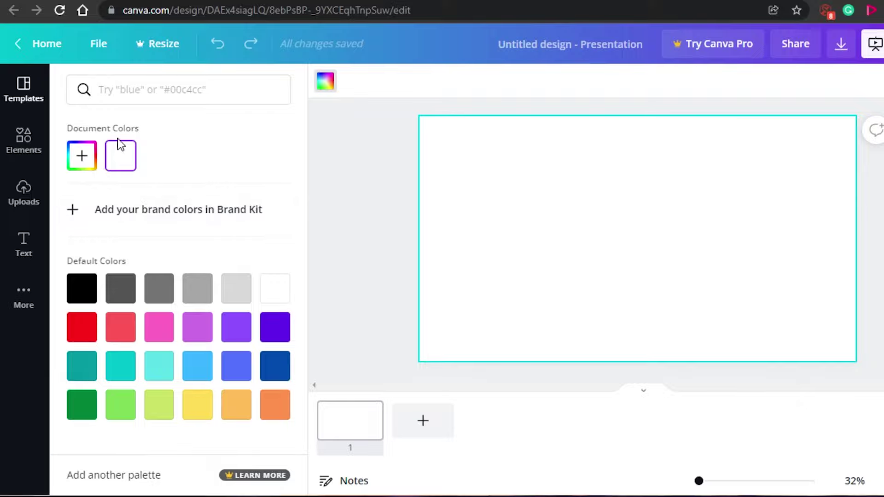
click(81, 156)
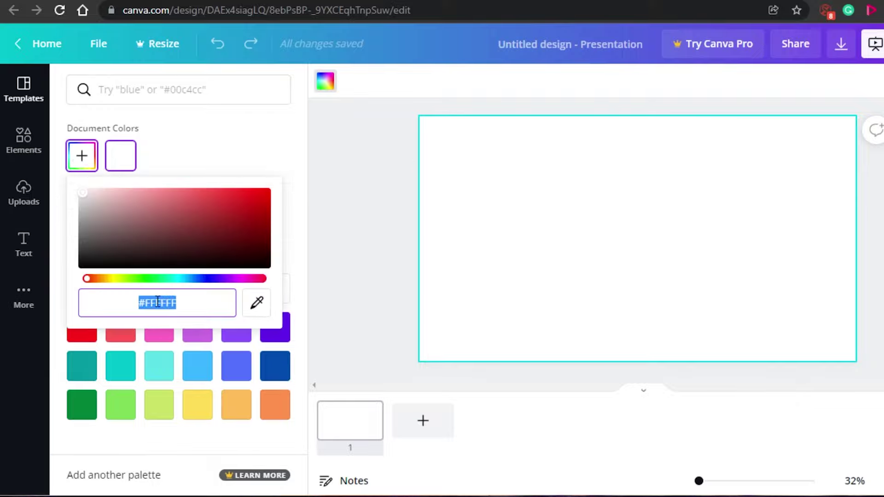
drag(87, 279, 94, 279)
click(236, 405)
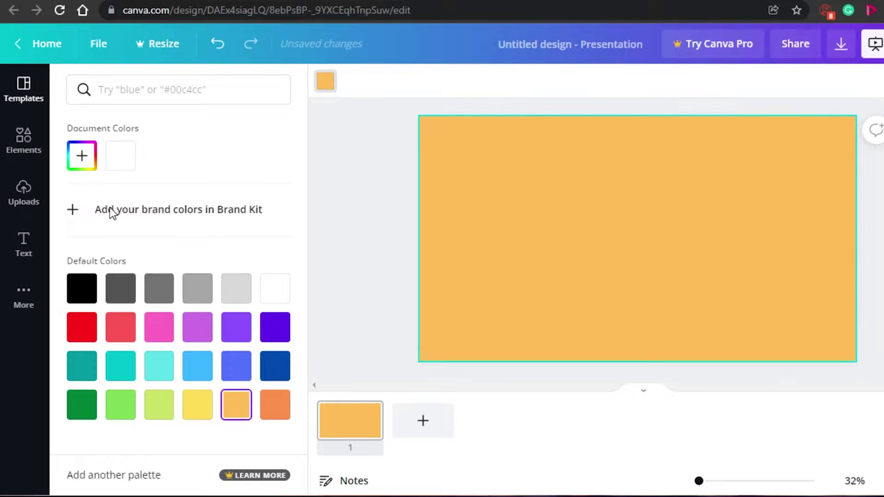
click(82, 156)
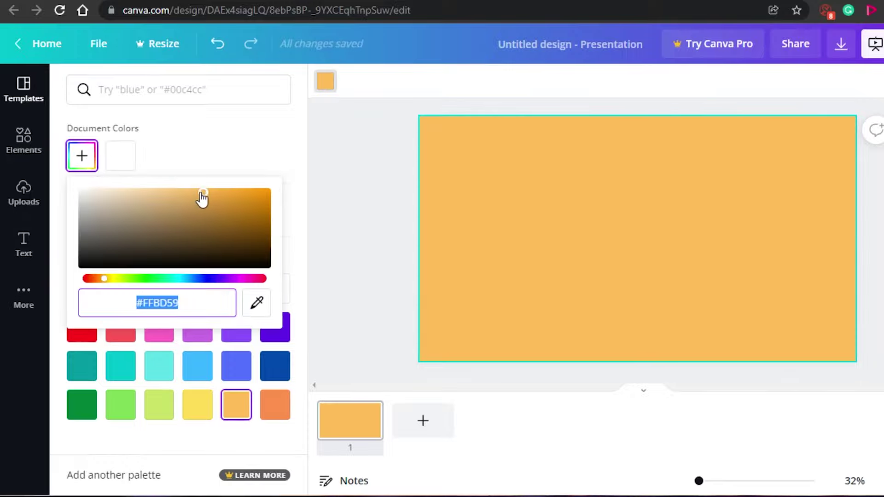
drag(202, 193, 121, 175)
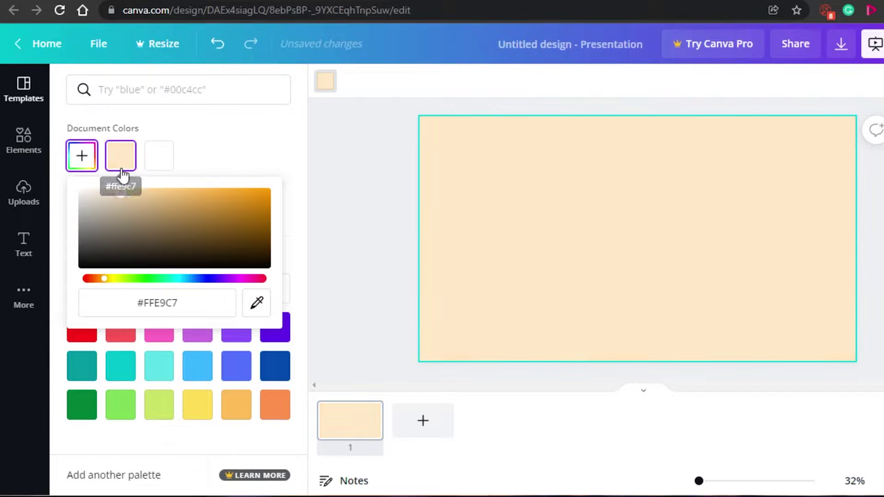
click(404, 188)
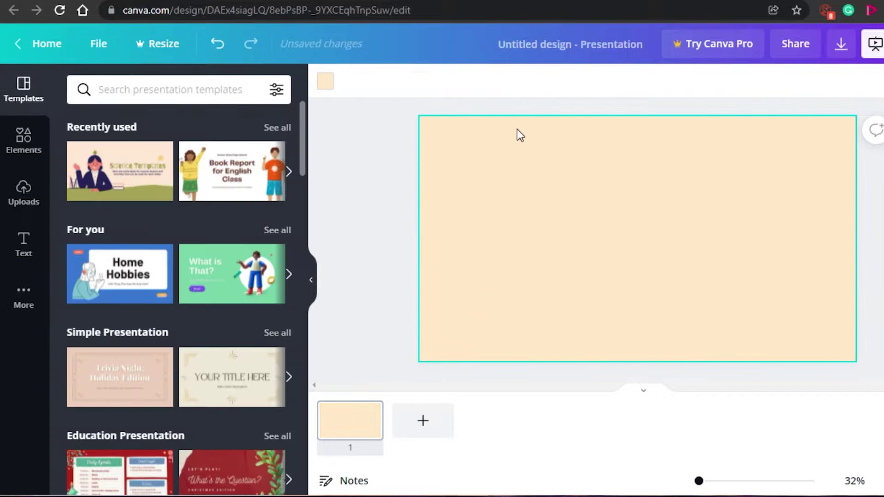
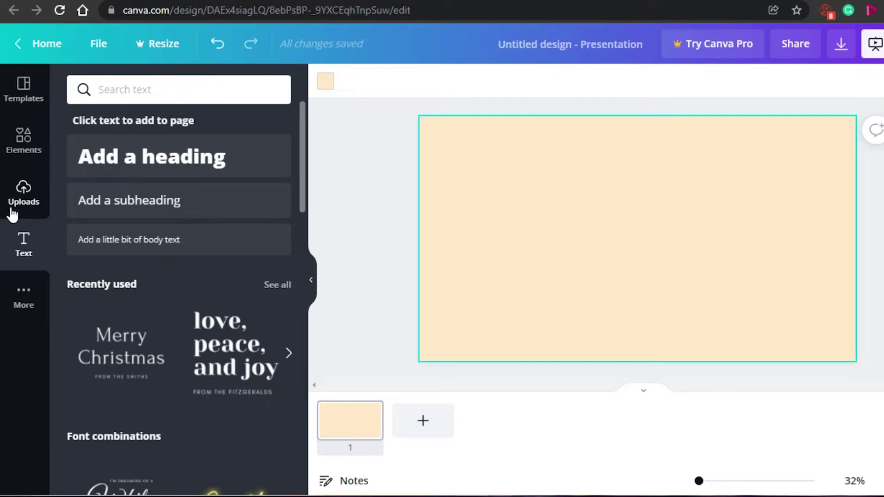
Look through the available design elements and return to the presentation templates
click(25, 143)
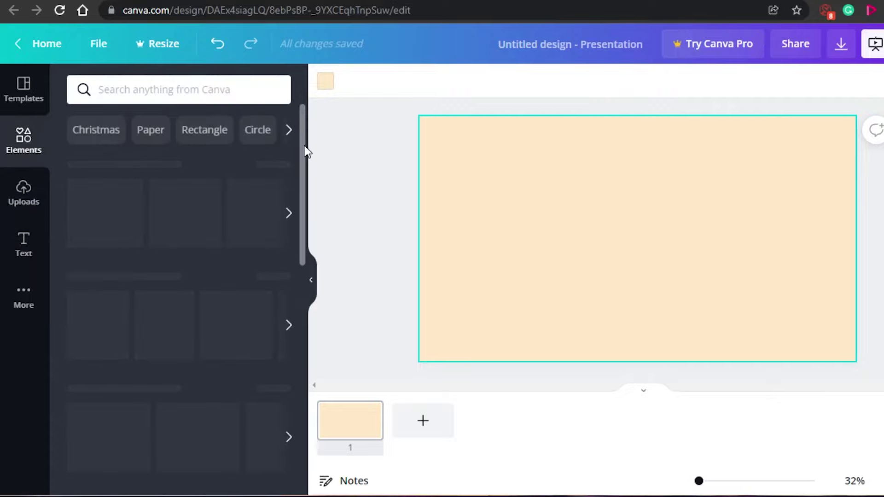
drag(303, 145, 301, 182)
scroll(300, 182, down, 1)
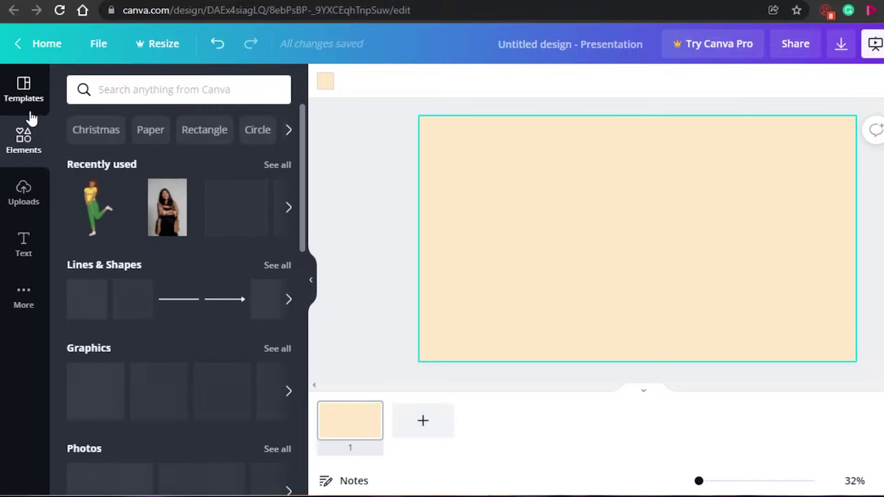
click(25, 89)
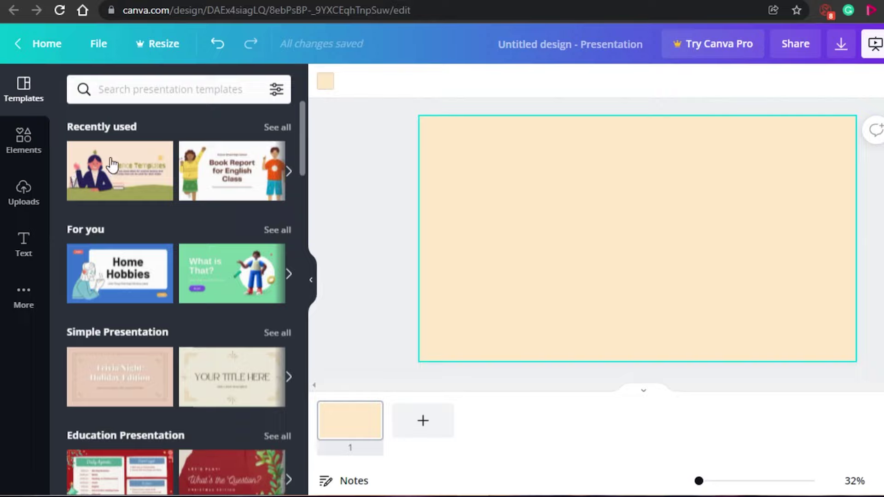
Look through the additional Canva content types and the available apps and integrations
click(25, 295)
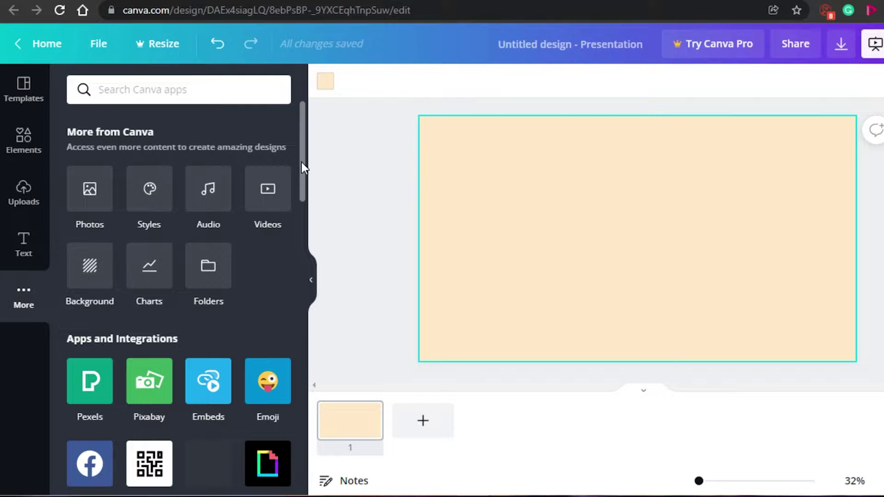
mouse_move(301, 161)
mouse_down()
mouse_move(296, 393)
mouse_move(293, 270)
mouse_move(306, 282)
mouse_move(306, 157)
mouse_up()
scroll(301, 271, down, 1)
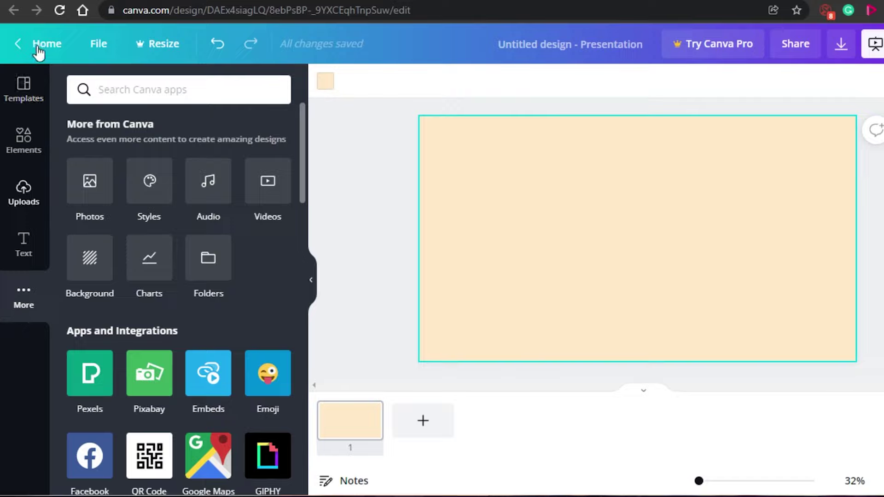
Add a heading reading "THE SOCIAL GUIDE" and place it in the page's upper-left area
click(22, 257)
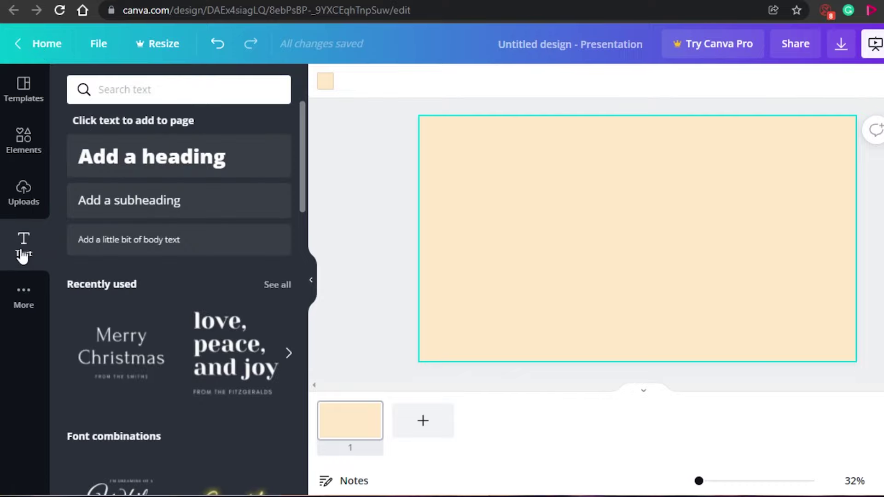
click(192, 158)
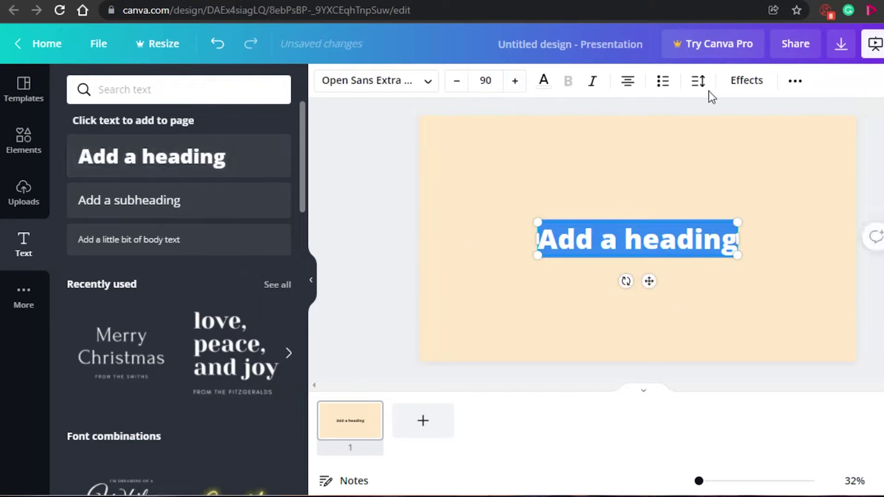
text(THE SOCIAL GUIDE)
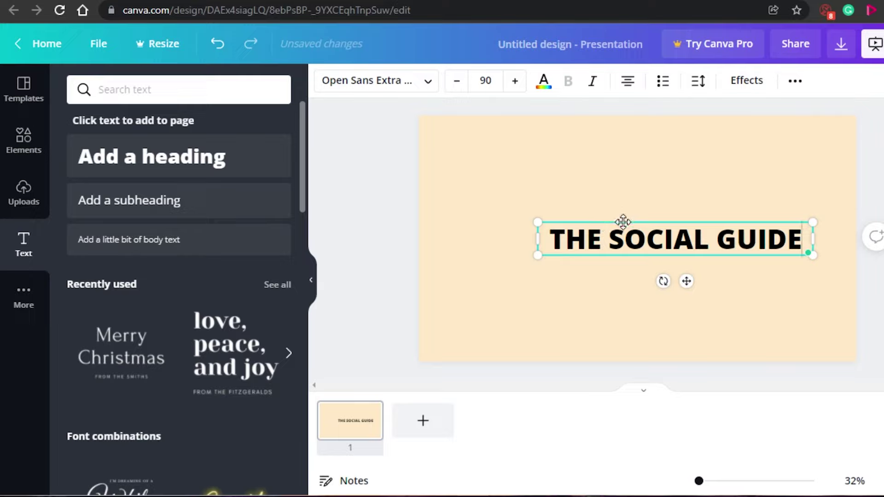
drag(623, 222, 512, 138)
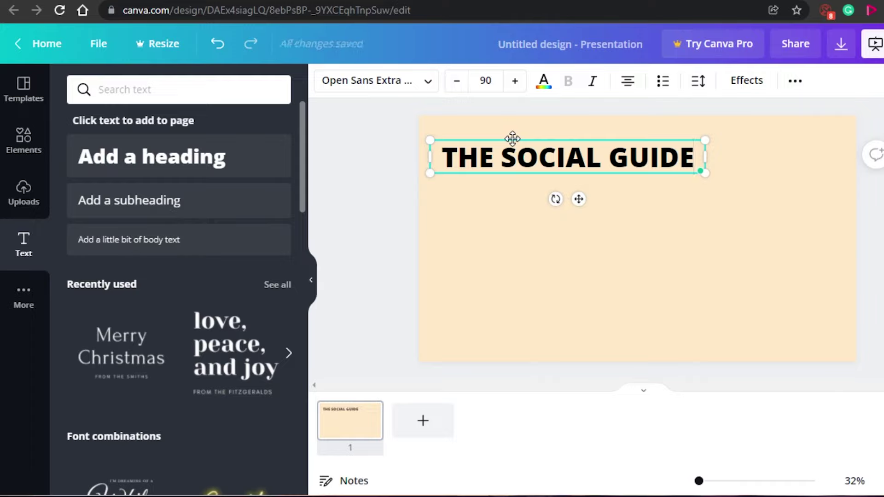
key(Escape)
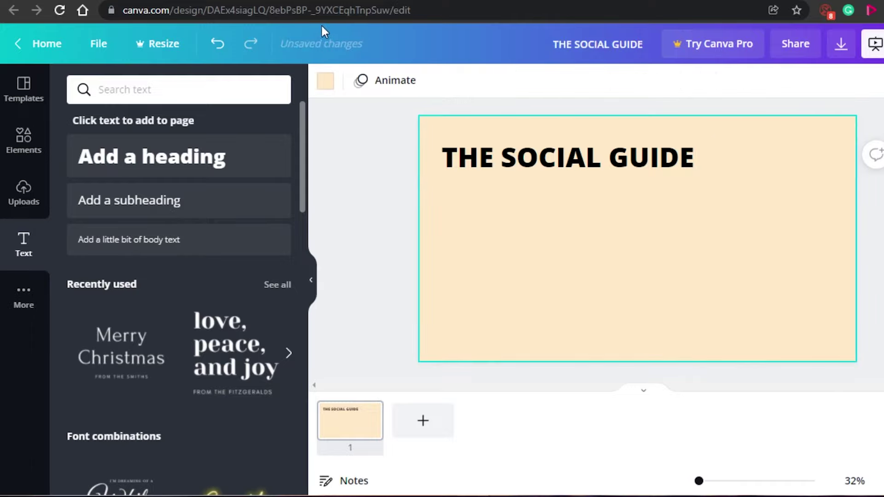
Set the alignment of the "THE SOCIAL GUIDE" heading to justified
click(494, 147)
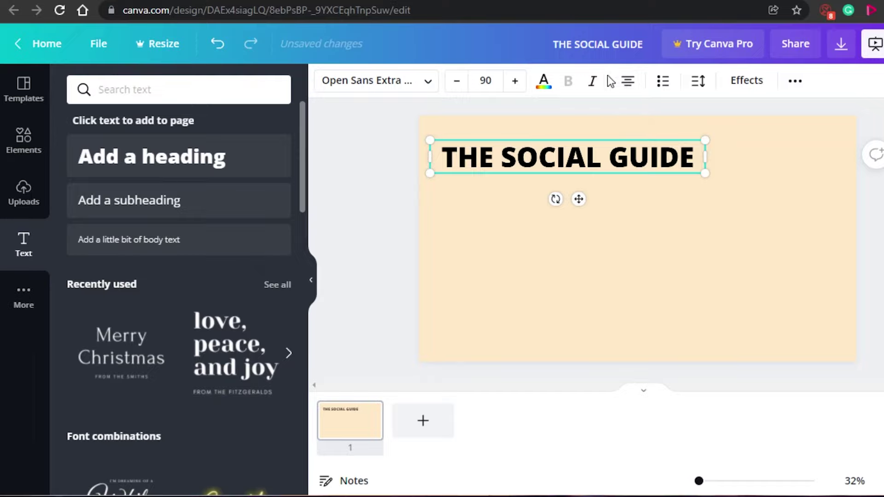
click(627, 81)
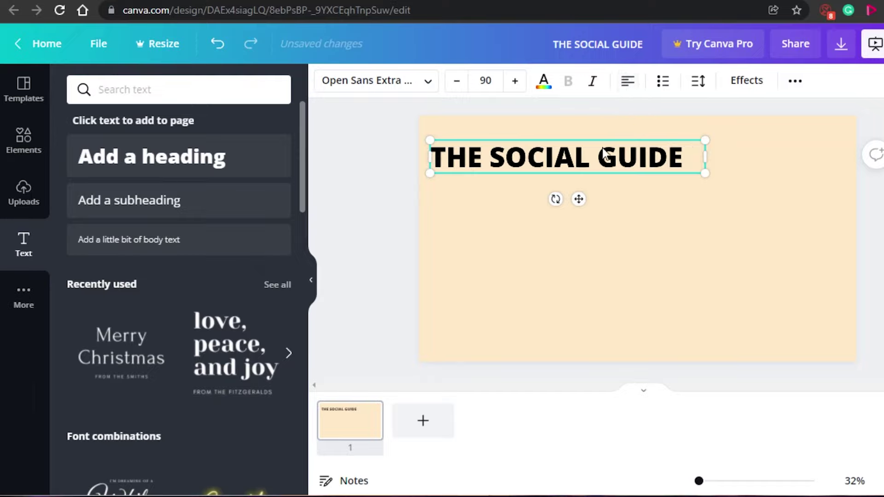
click(626, 84)
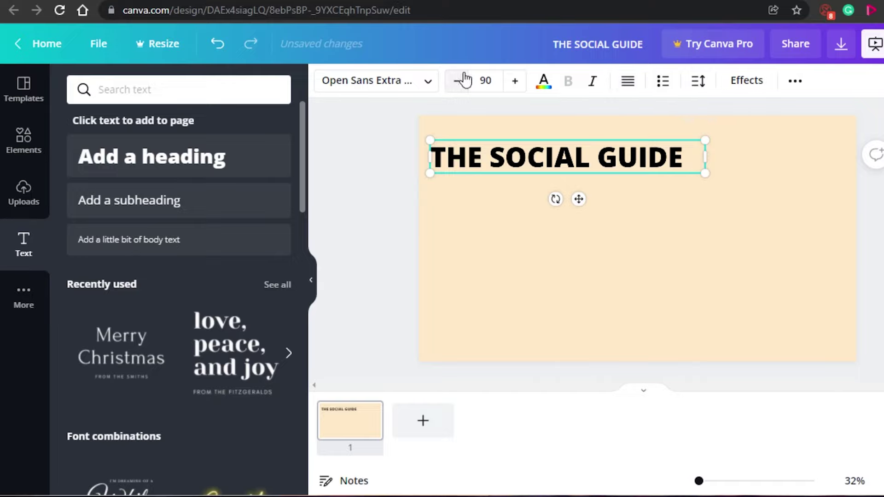
Color the heading text with the light orange default color and darken it to a deep brown
click(544, 82)
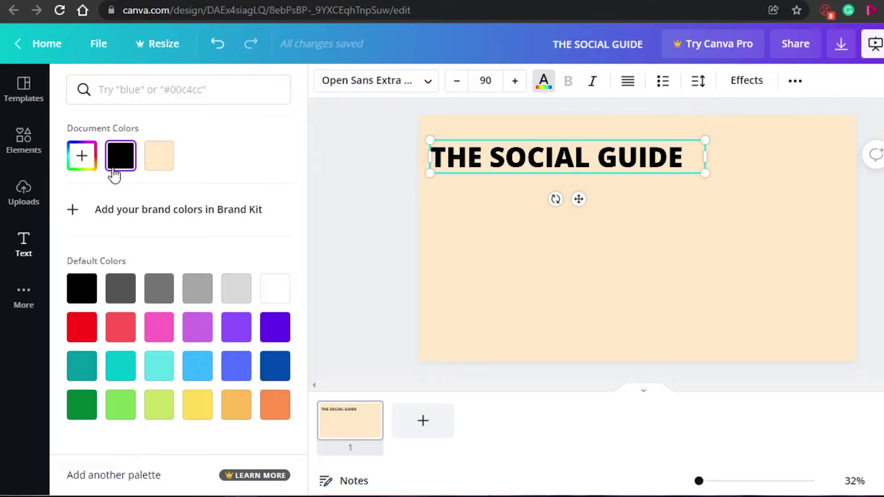
click(84, 155)
click(114, 279)
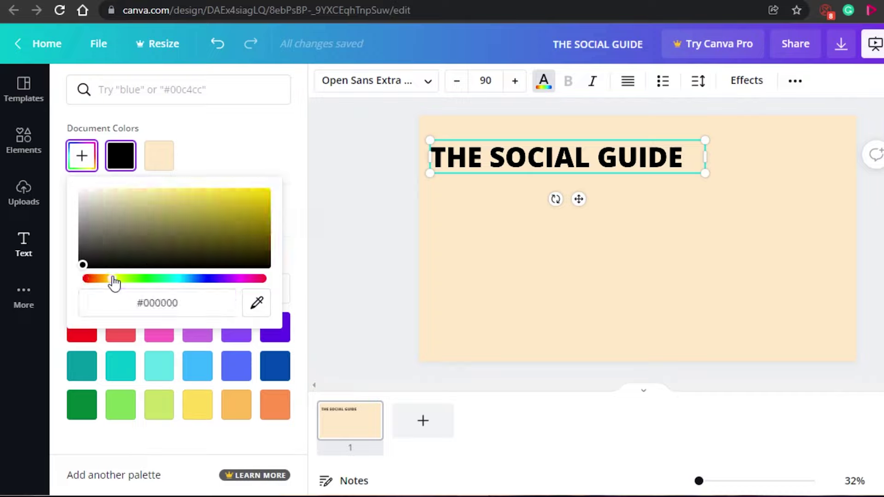
click(237, 405)
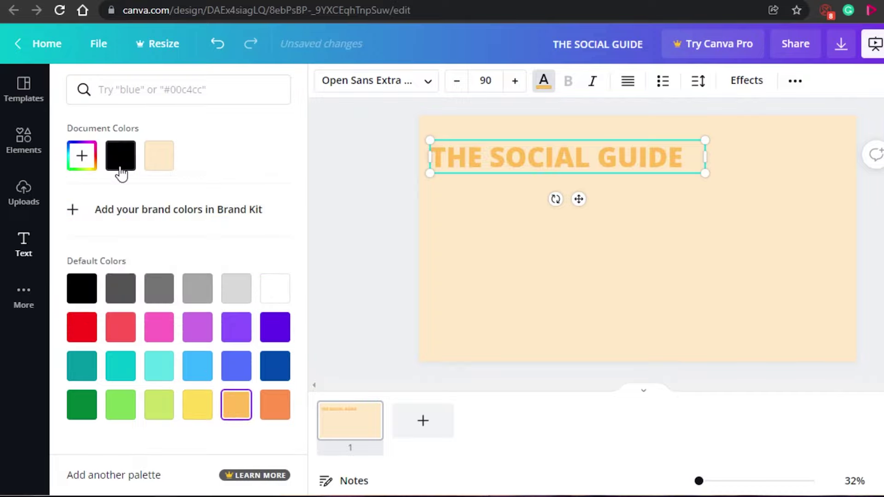
click(88, 161)
drag(213, 196, 301, 214)
Move the brown heading sideways so its text box is centered horizontally near the page's upper edge
click(511, 166)
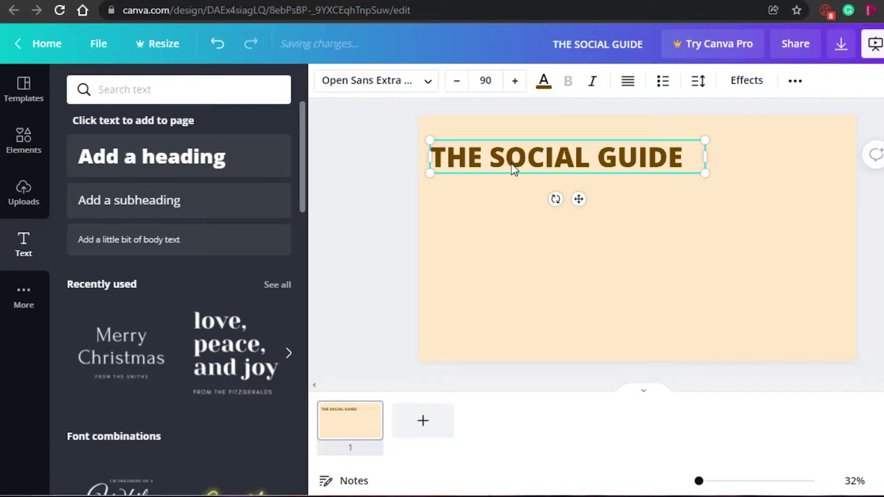
drag(509, 167, 582, 169)
drag(643, 169, 642, 162)
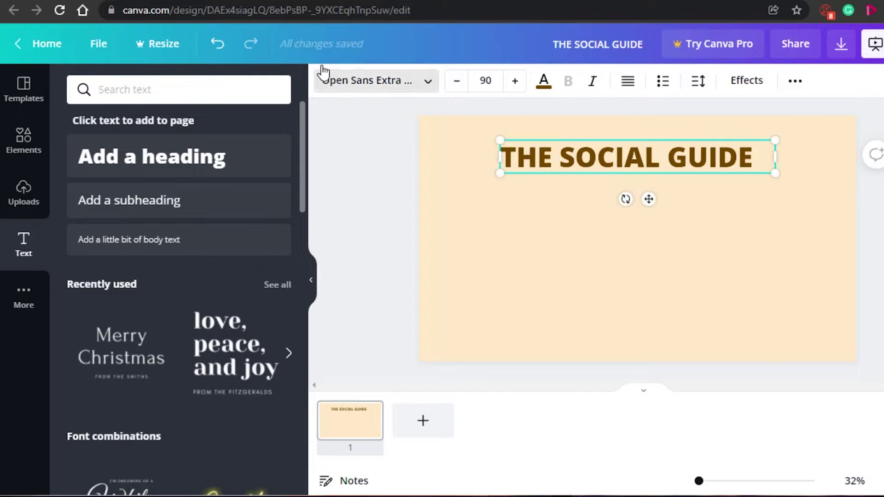
Try the Nickainley font on the heading, then set its font to Shrikhand
click(425, 90)
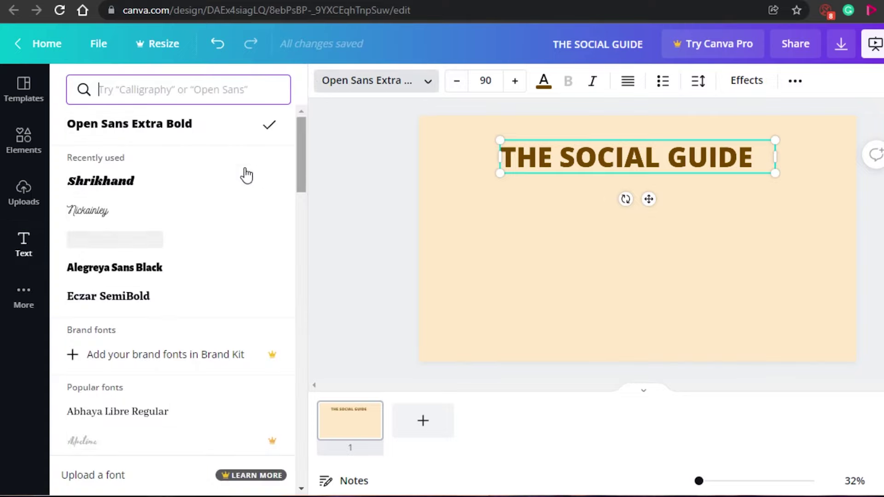
click(129, 209)
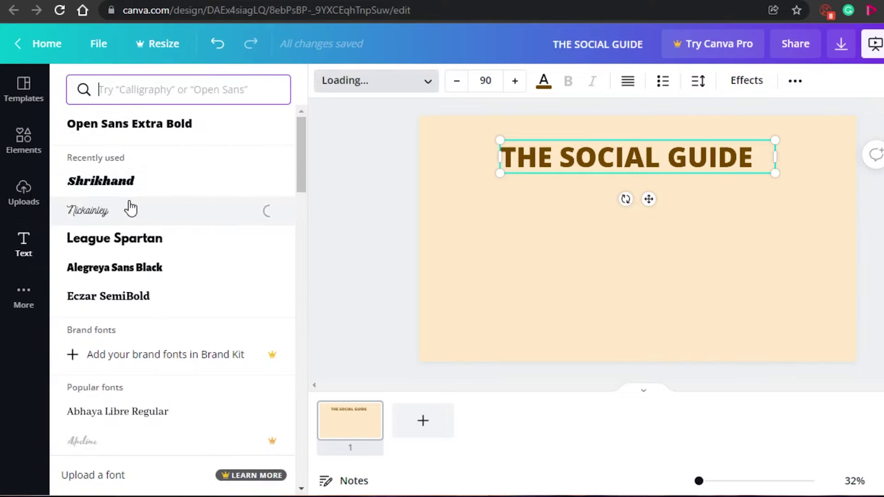
click(173, 195)
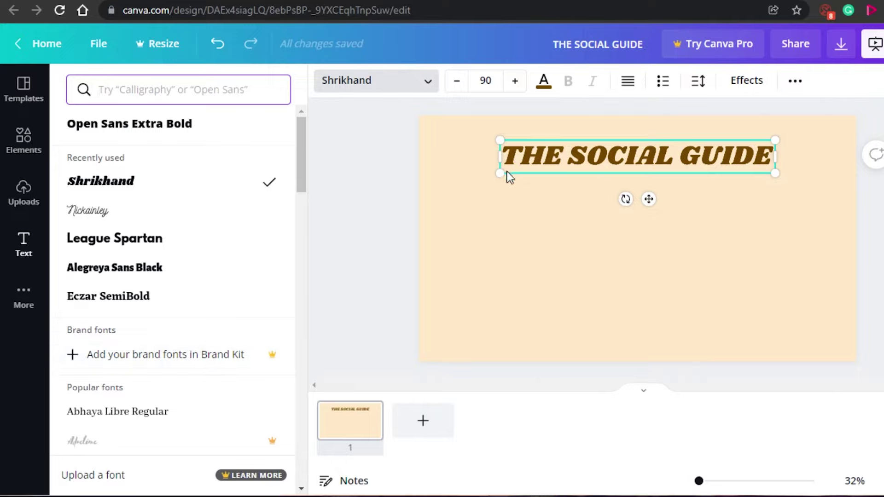
Enlarge the heading to font size 102 and center it horizontally again near the page's upper edge
mouse_move(475, 197)
mouse_down()
mouse_move(426, 219)
mouse_move(355, 230)
mouse_move(610, 173)
mouse_move(465, 211)
mouse_up()
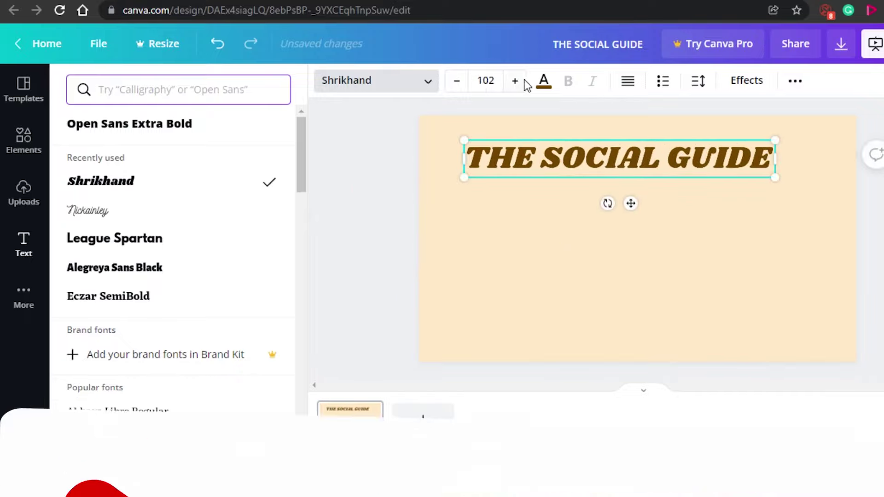
click(458, 81)
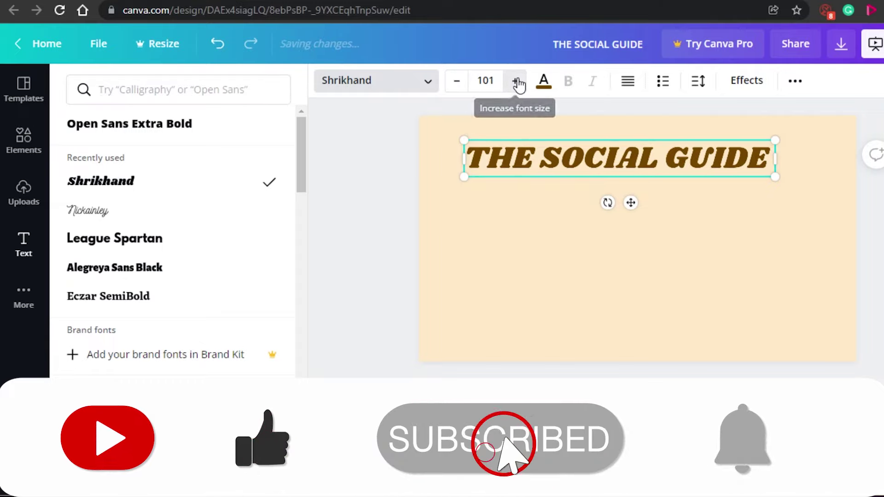
click(515, 80)
drag(629, 155, 638, 147)
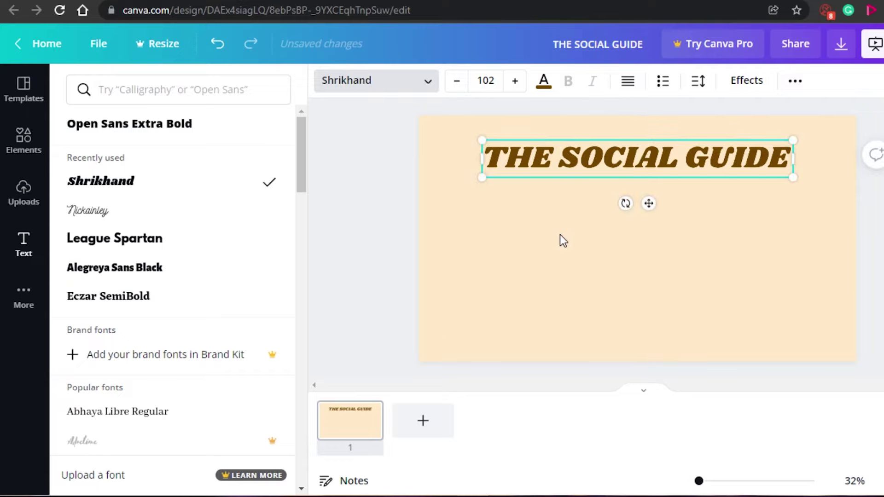
key(Escape)
Add a circular frame from the design elements and place it centered just below the heading
click(36, 156)
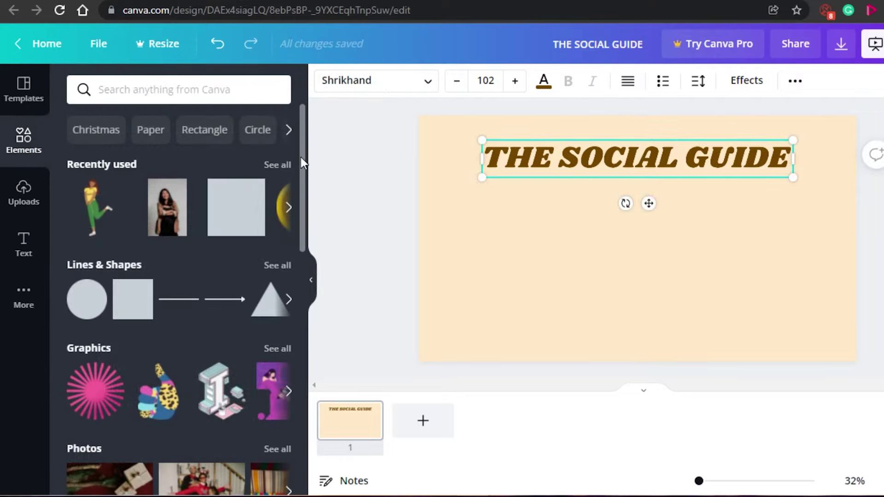
drag(300, 156, 305, 385)
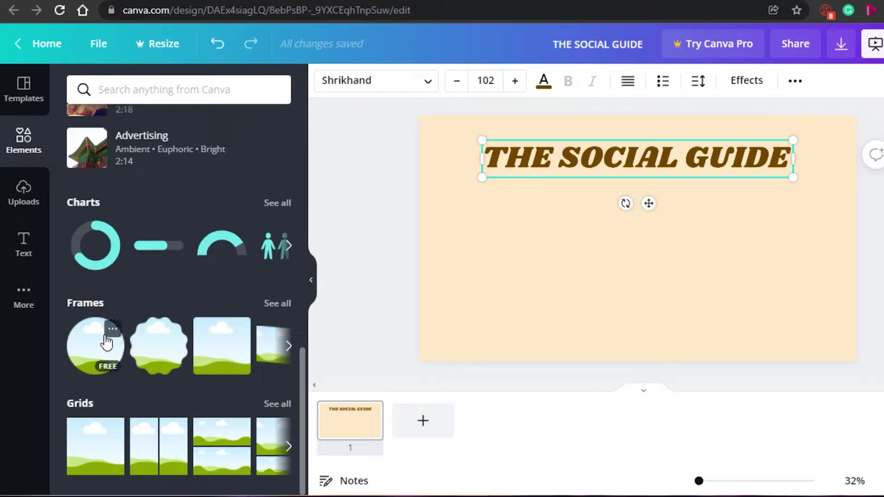
click(289, 346)
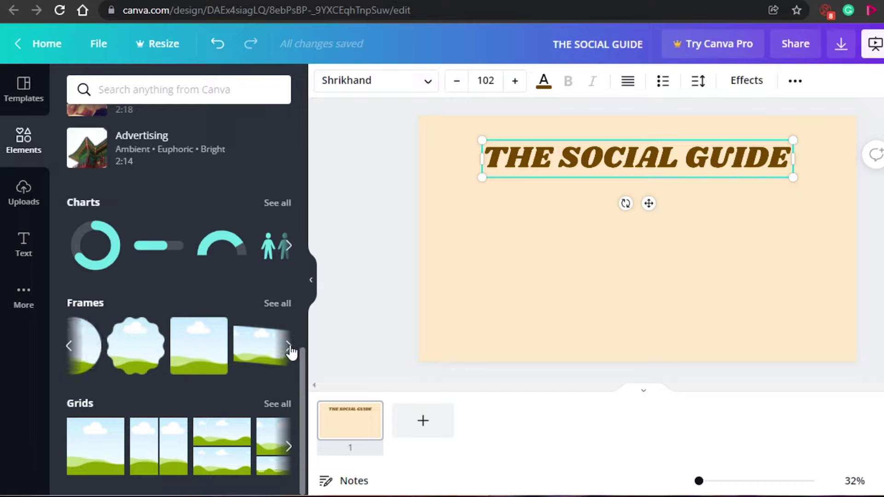
click(71, 348)
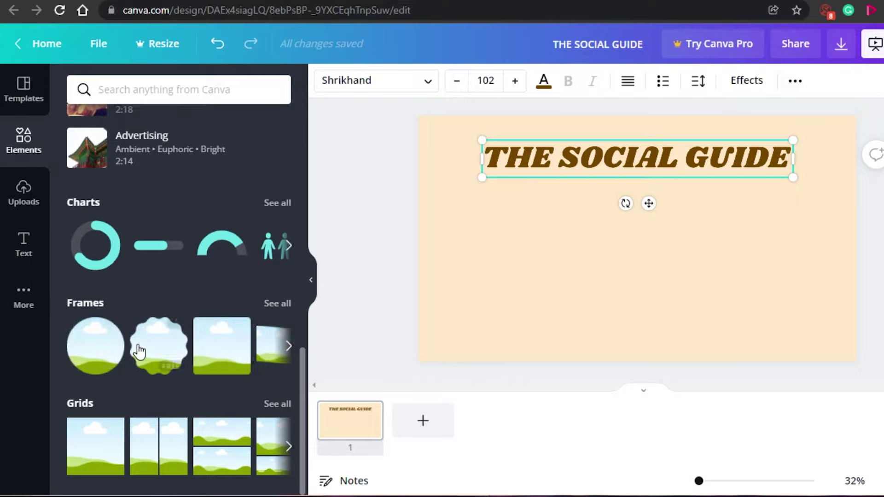
click(96, 345)
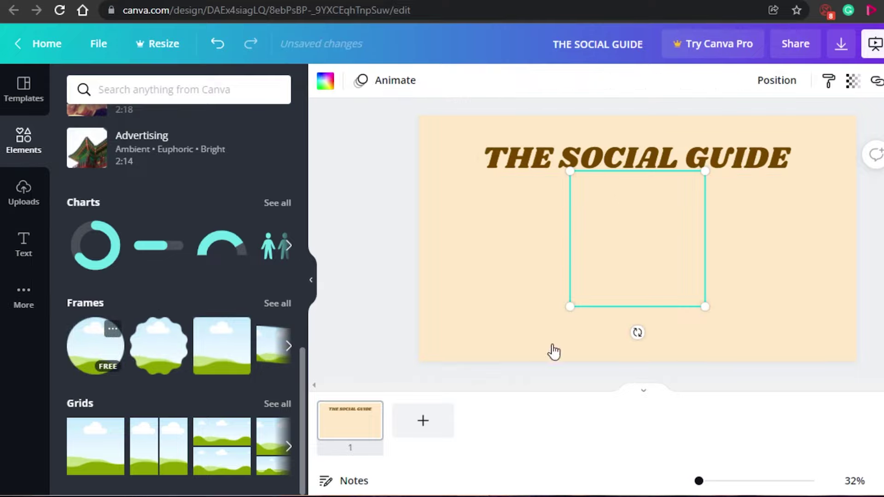
drag(632, 231, 630, 253)
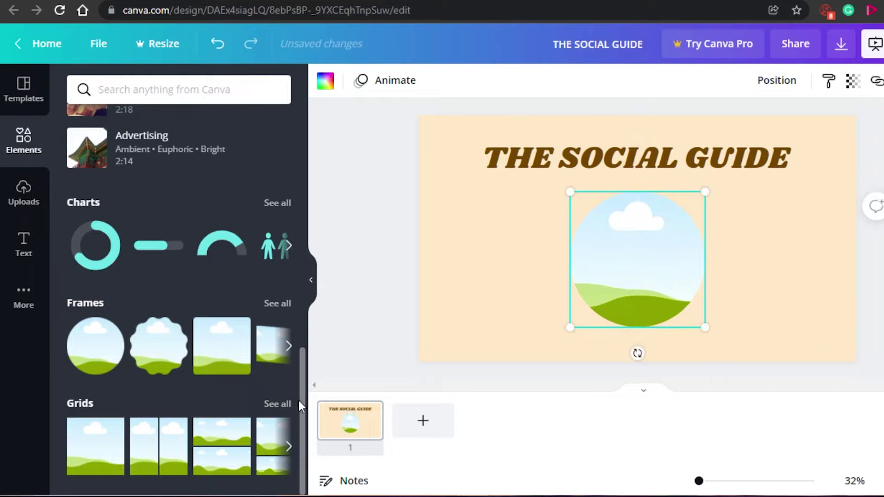
Open the full photo collection and look through the trending photos for a picture to use
drag(302, 404, 303, 242)
click(284, 232)
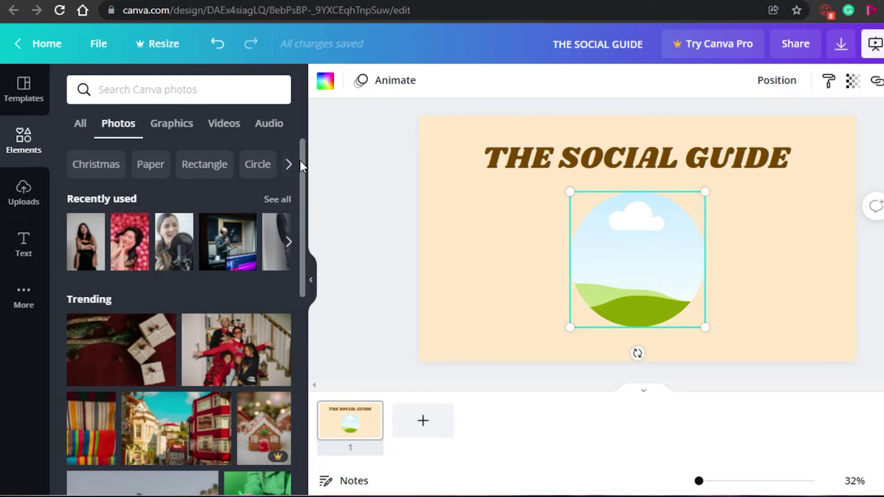
drag(300, 160, 294, 275)
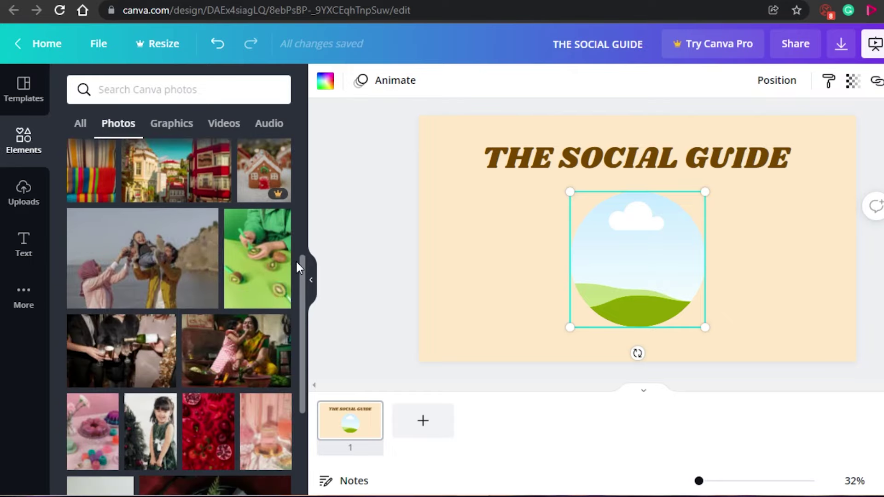
scroll(303, 271, down, 3)
scroll(300, 262, up, 5)
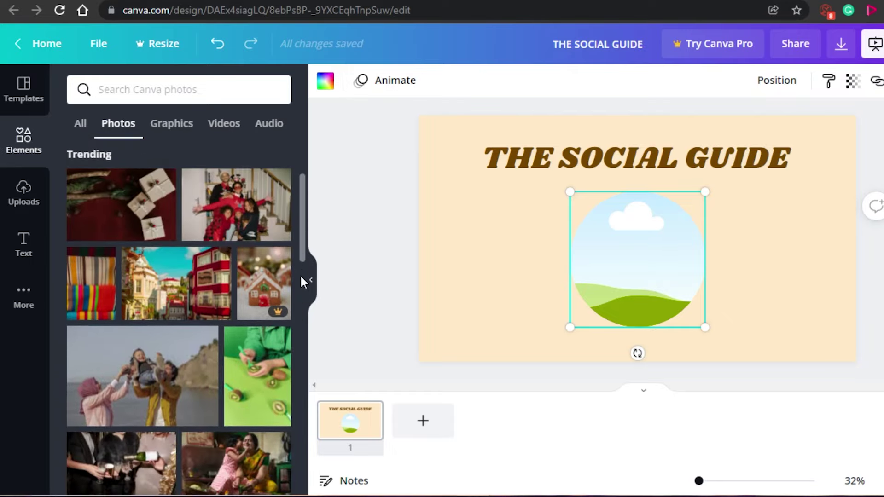
scroll(286, 295, down, 1)
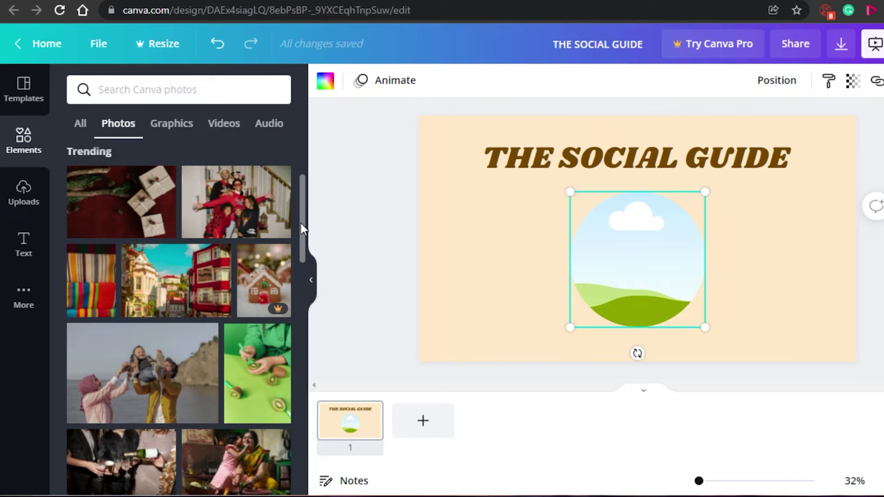
drag(300, 228, 307, 454)
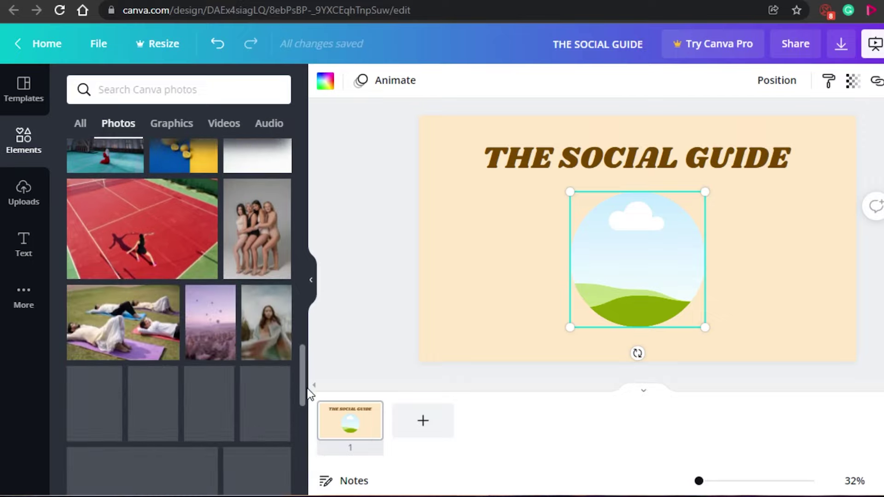
drag(304, 362, 304, 396)
drag(303, 412, 303, 439)
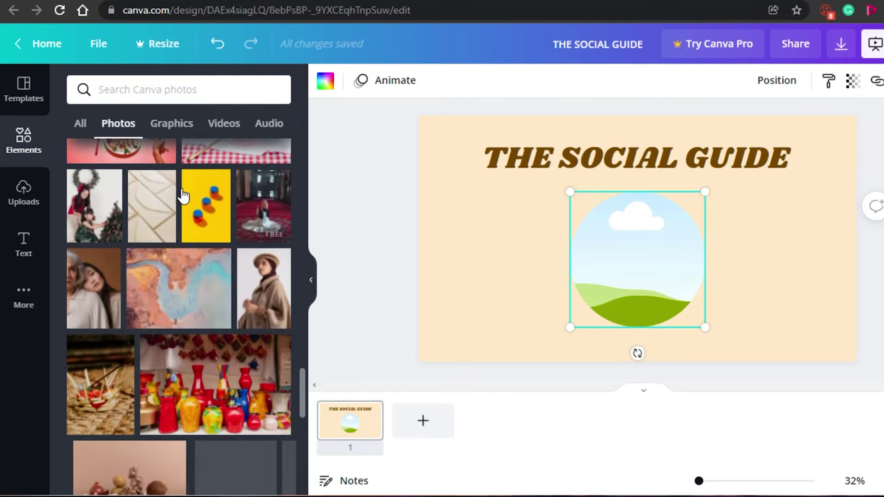
drag(304, 382, 303, 411)
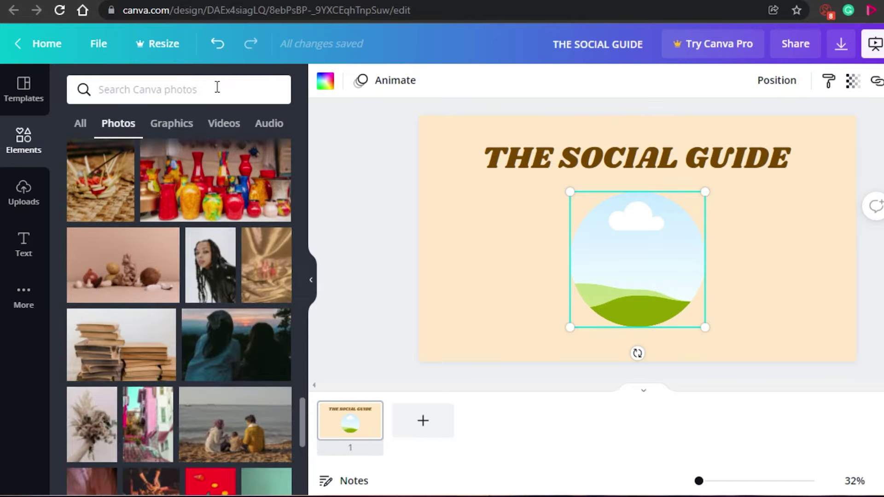
Search the photos for "woman" and fill the circular frame with the free portrait of a dark-haired woman in front of bookshelves
click(171, 91)
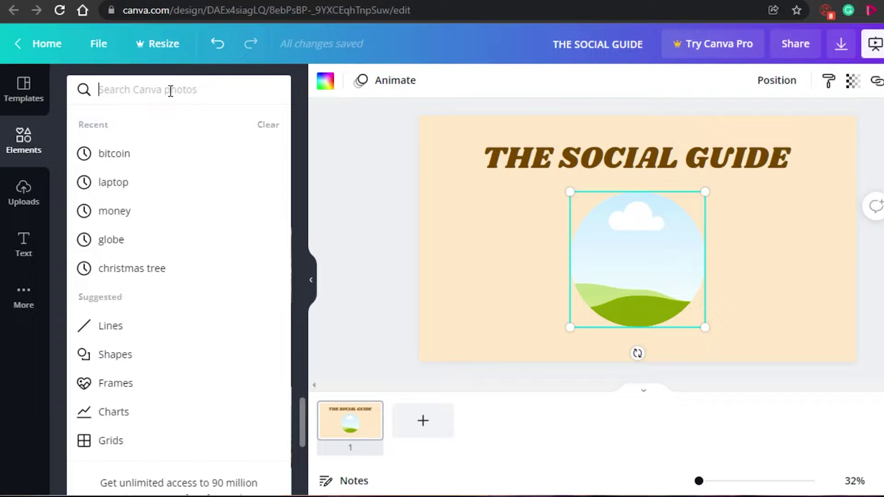
text(woman)
key(Return)
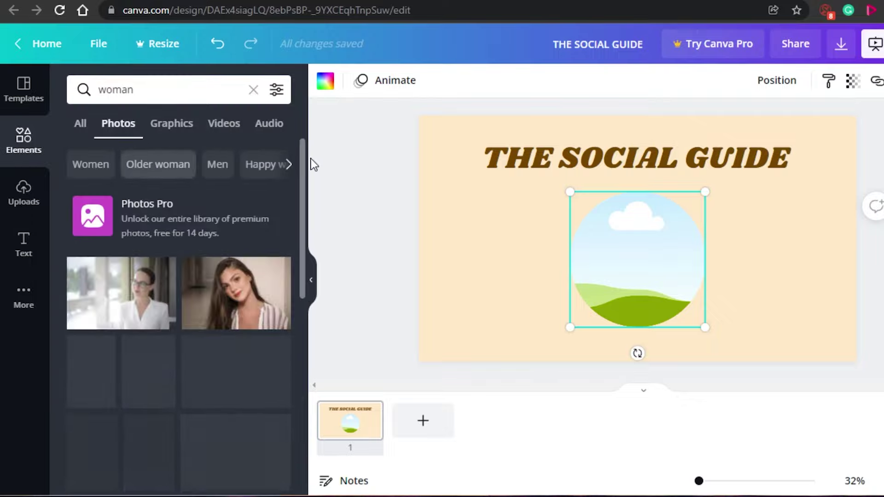
drag(302, 154, 305, 373)
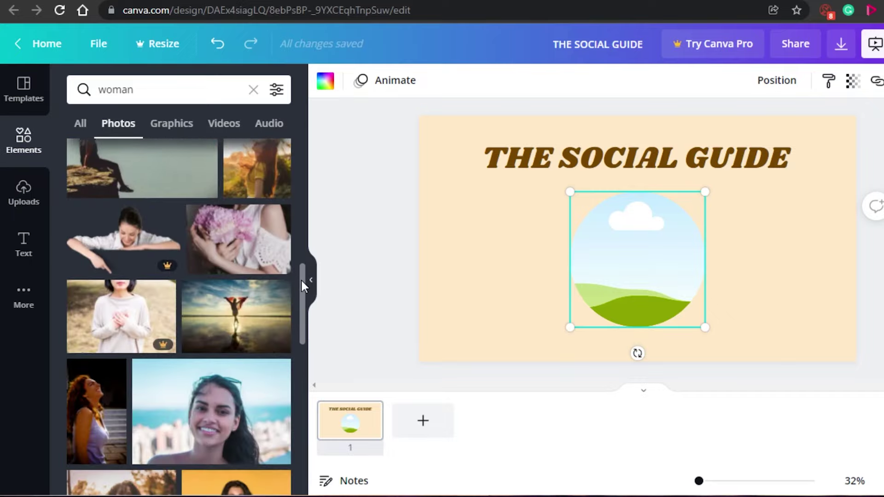
drag(300, 278, 304, 456)
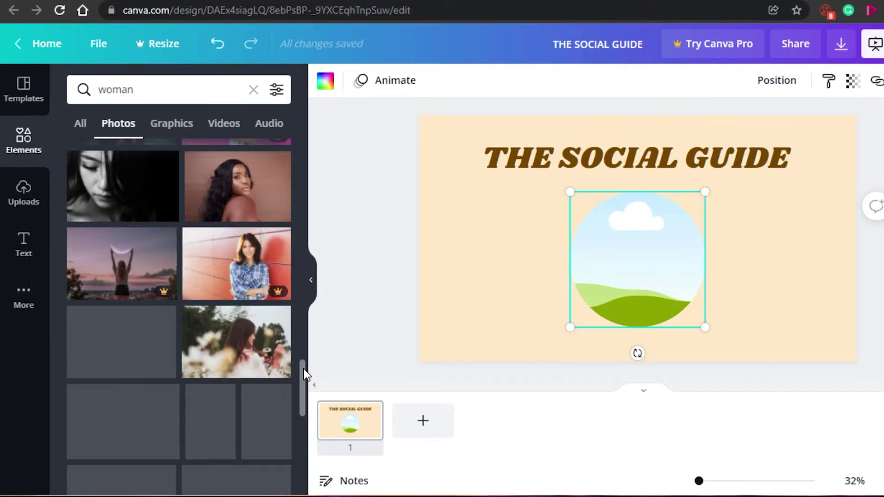
drag(303, 374, 304, 433)
mouse_move(266, 226)
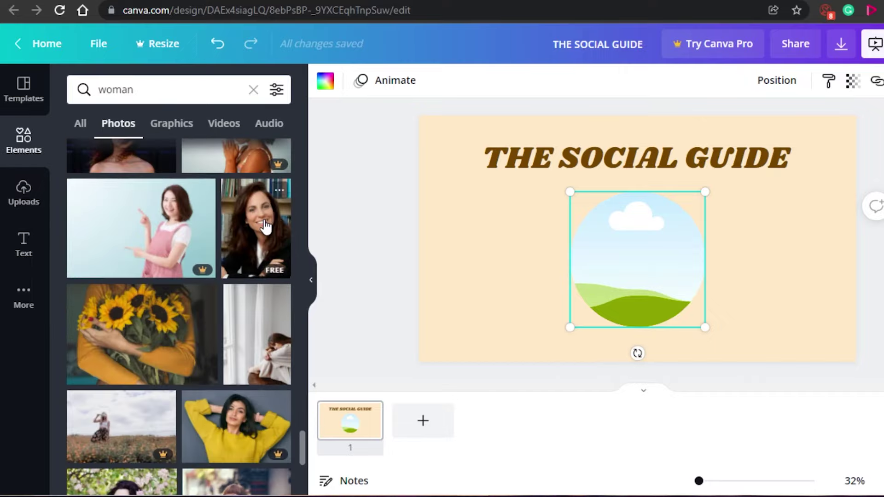
click(257, 224)
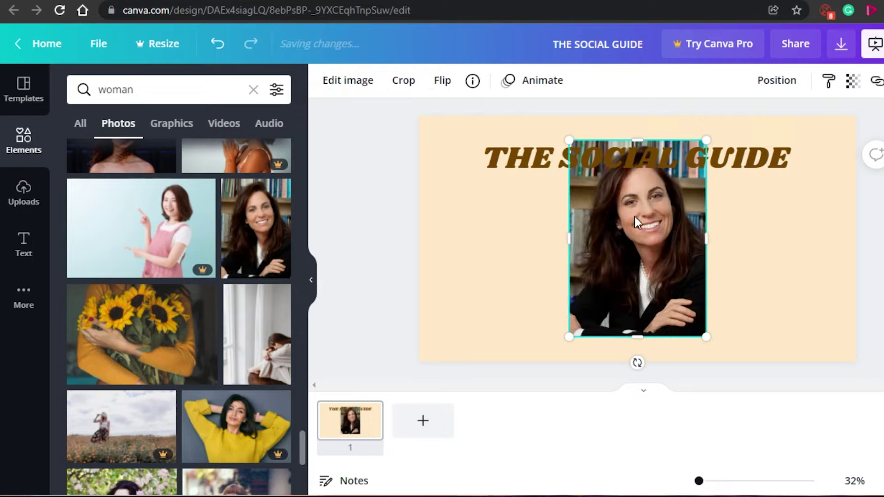
drag(634, 219, 637, 249)
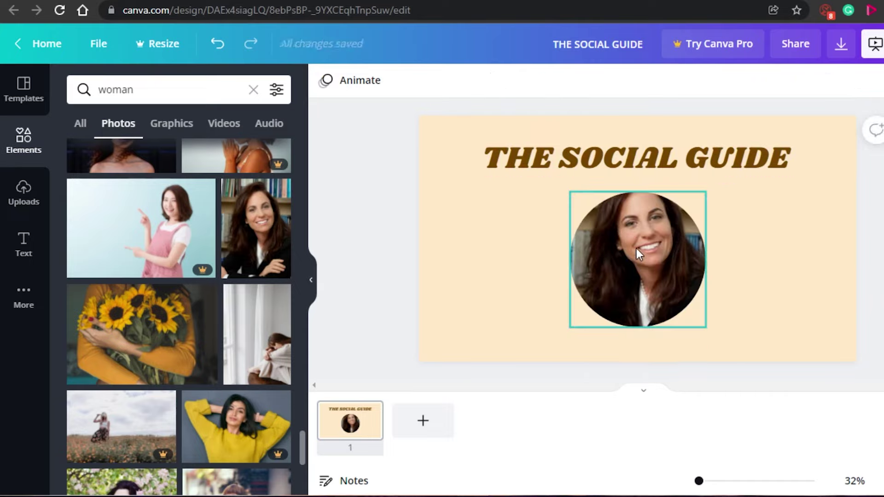
Shift the portrait down inside its circular frame to show the whole head, and move the frame to the page's right side below the heading
click(660, 249)
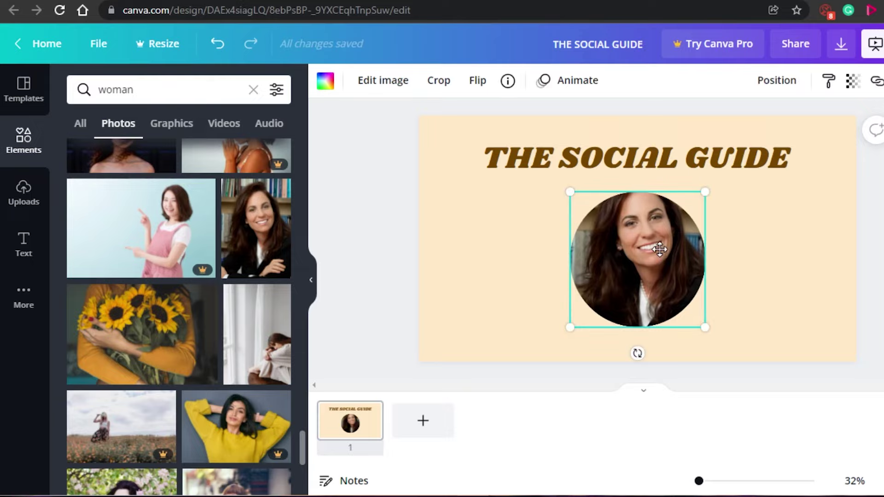
double_click(660, 249)
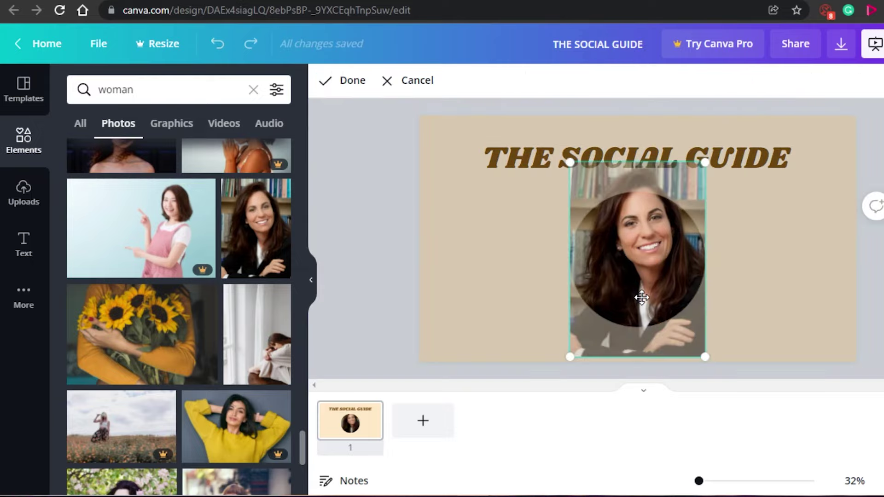
drag(641, 298, 639, 301)
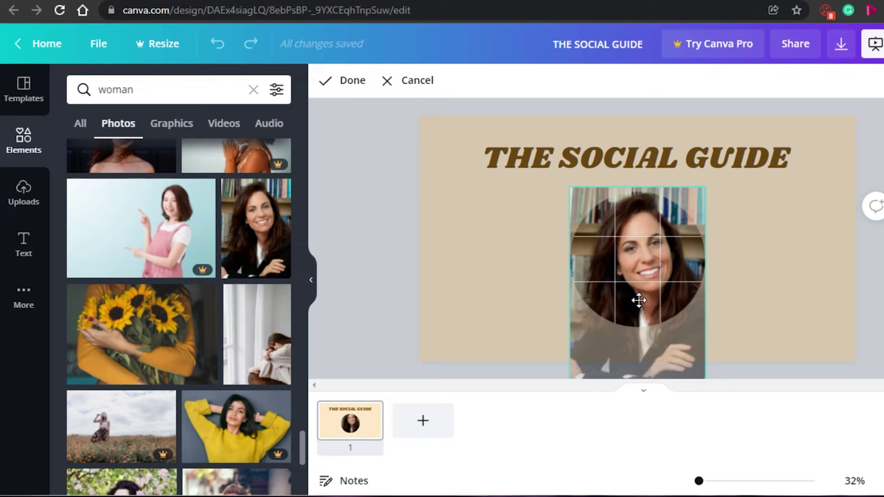
key(Return)
double_click(631, 260)
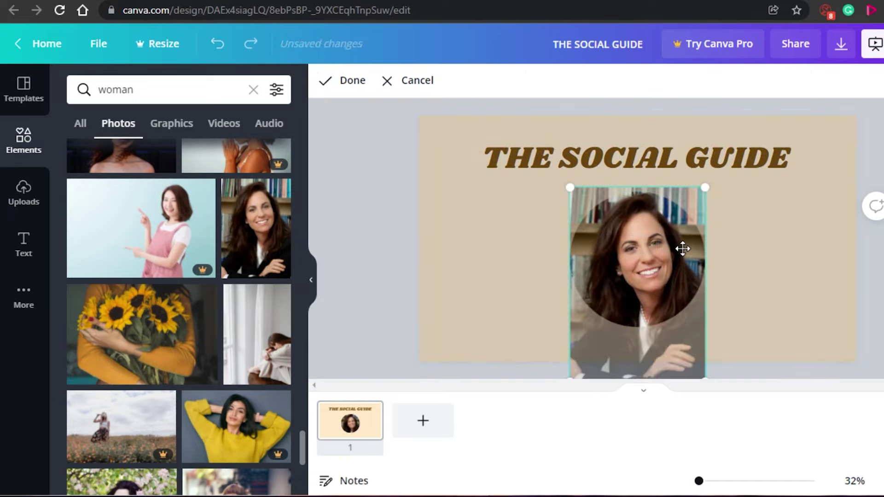
click(347, 179)
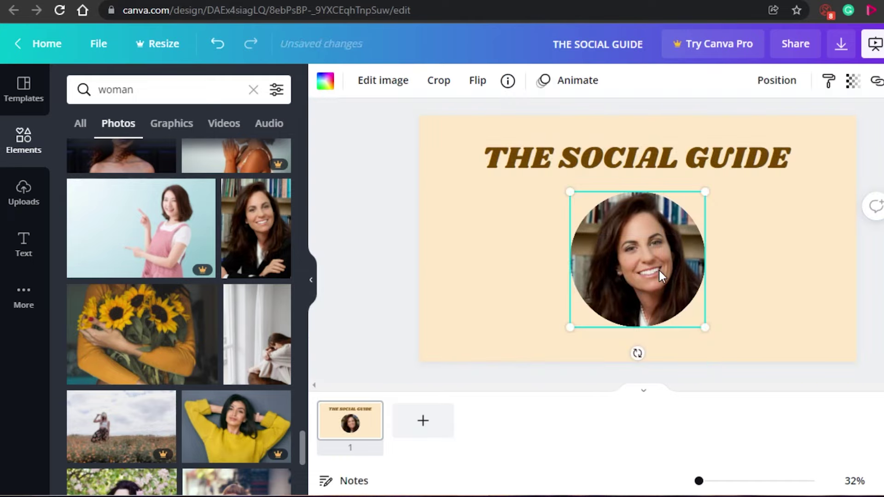
drag(636, 268, 758, 265)
click(761, 352)
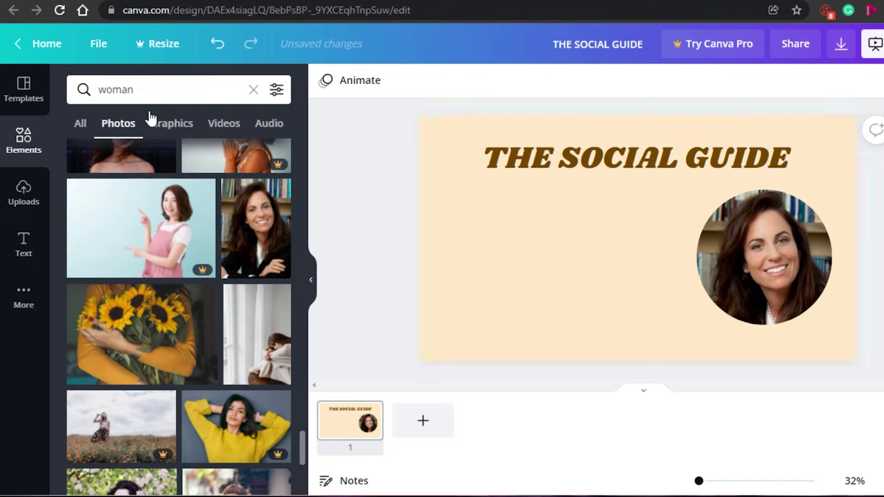
Add a bold subheading reading "INTRODUCTION" below the heading on the left part of the page
click(23, 246)
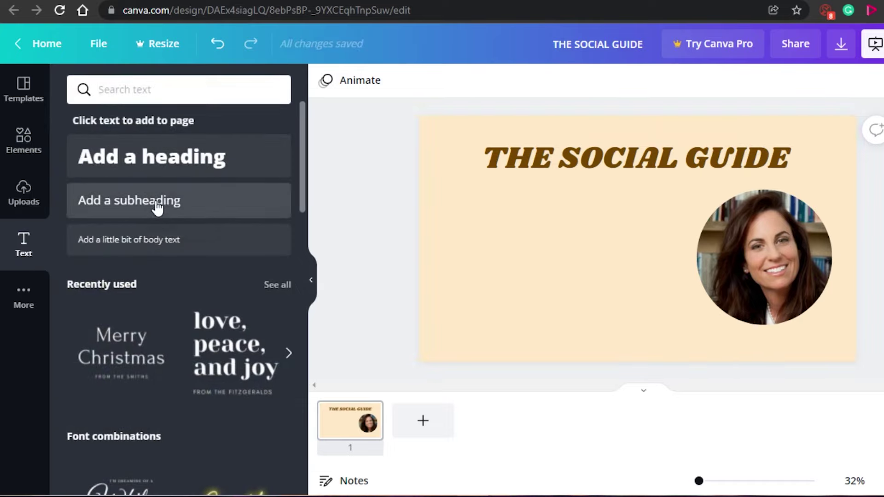
drag(583, 231, 594, 230)
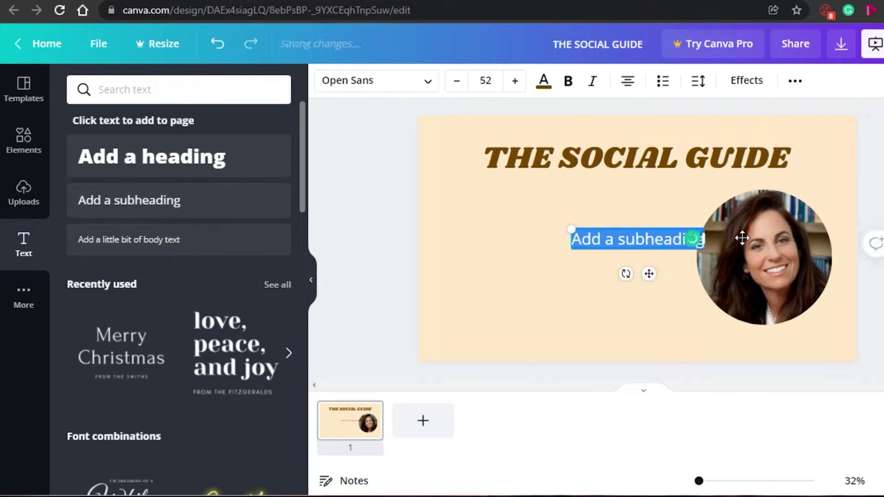
drag(742, 238, 794, 238)
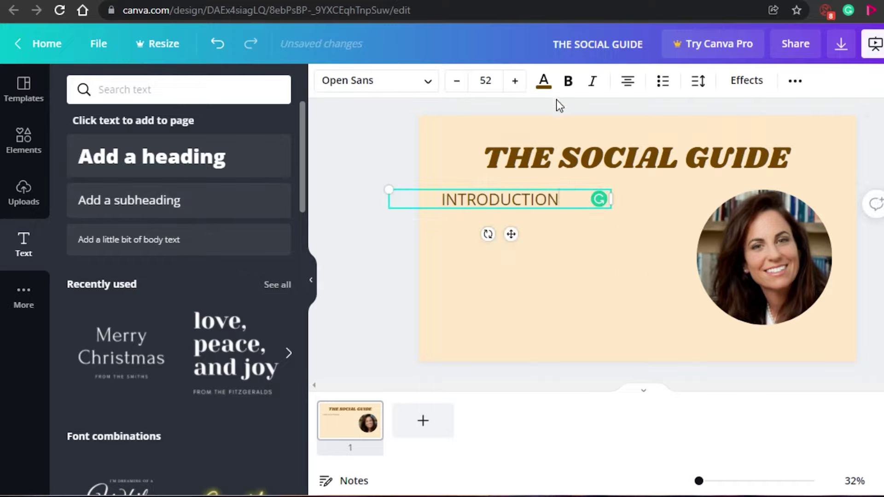
click(569, 86)
click(554, 217)
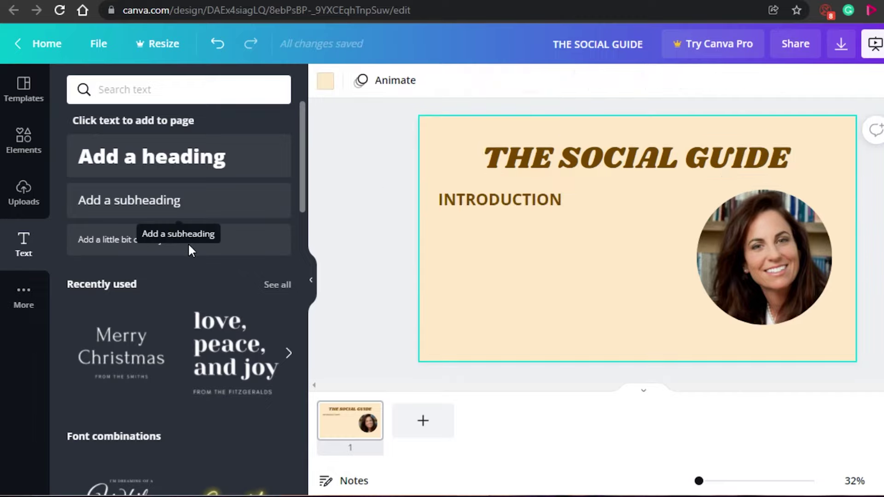
Add body text scaled to size 58.5 reading "MAKE SURE TO GIVE THIS VIDEO A THUMB UP AND SUBSCRIBE TO THE YOUTUBE CHANNEL"
click(158, 251)
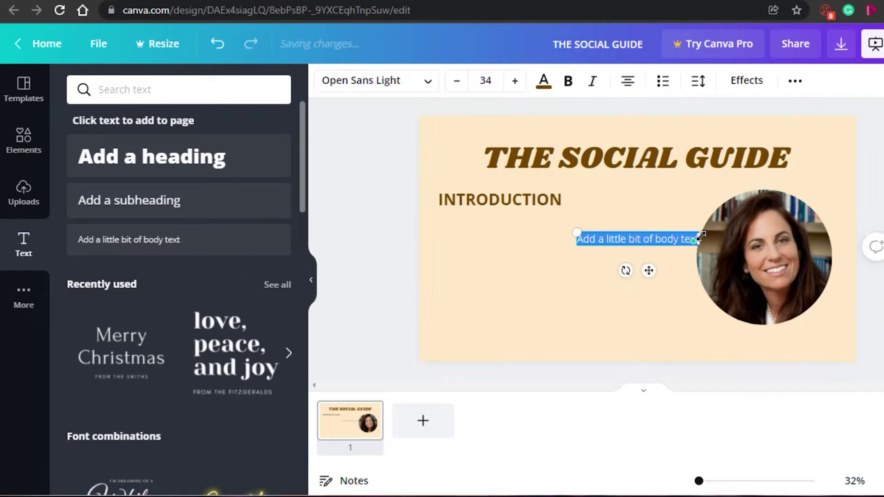
drag(700, 236, 861, 238)
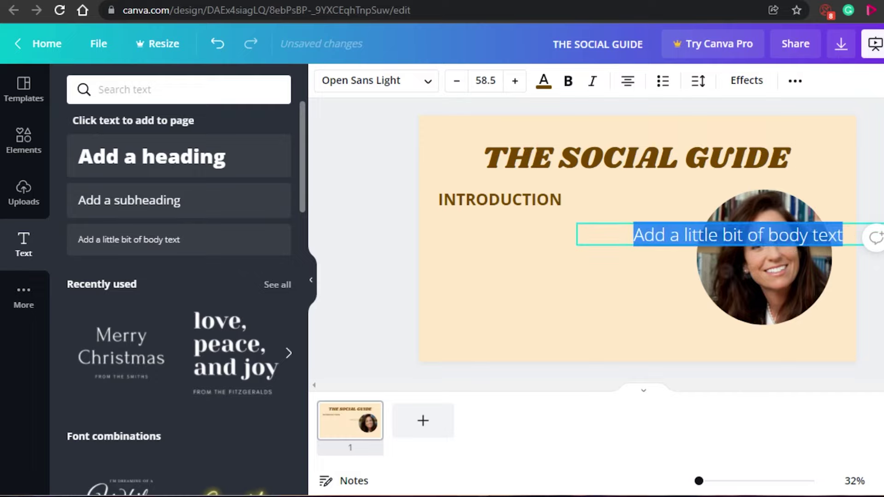
key(BackSpace)
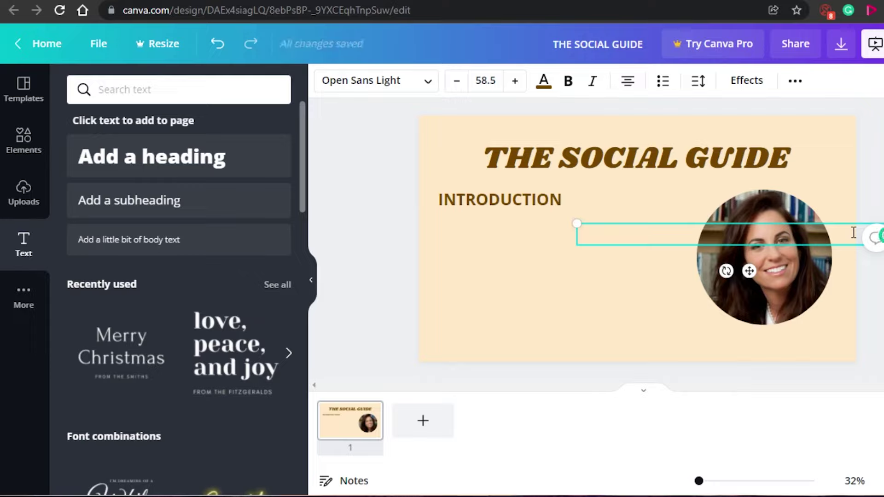
text(IMAGE)
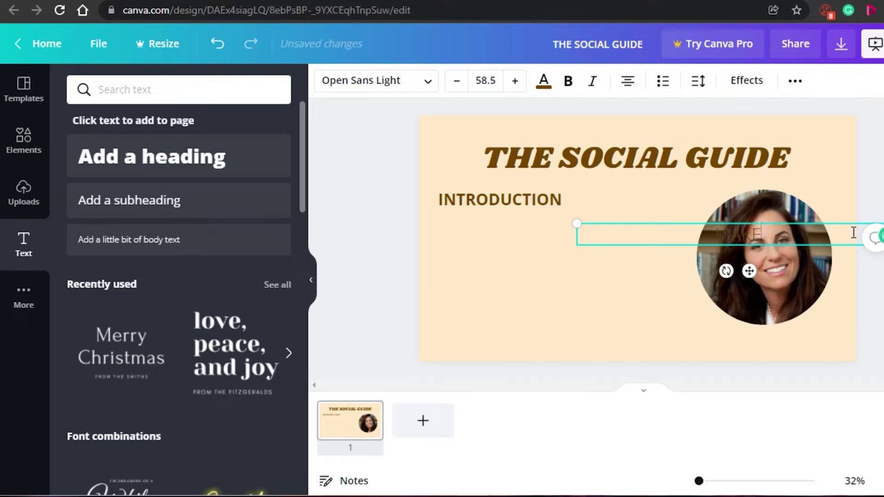
text(RE WE GIVE THIS V)
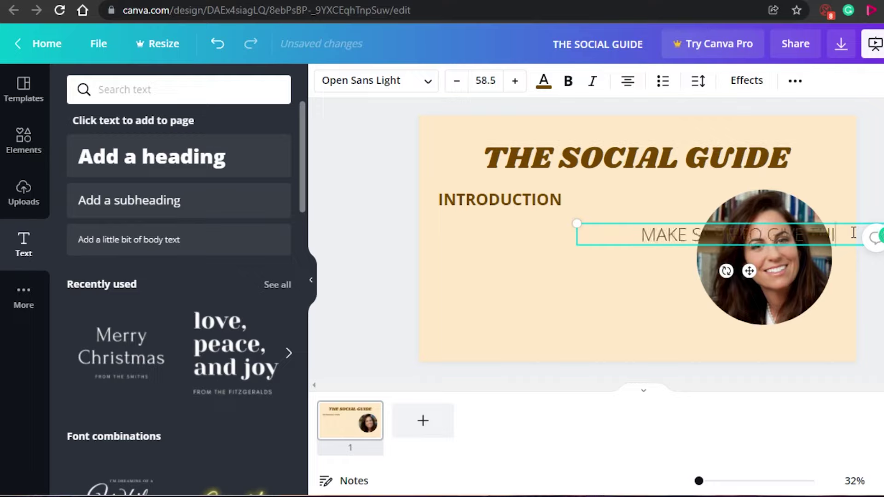
text(IDEO A)
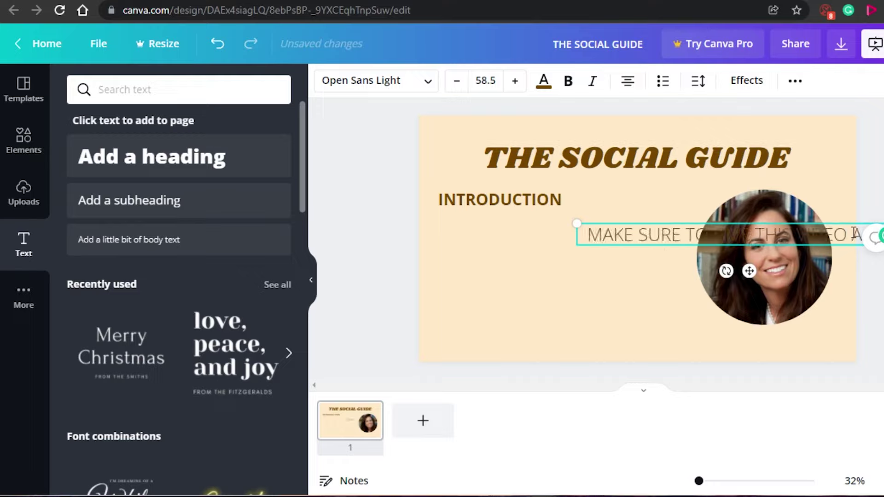
text( THUMB UP AND SUBSCR)
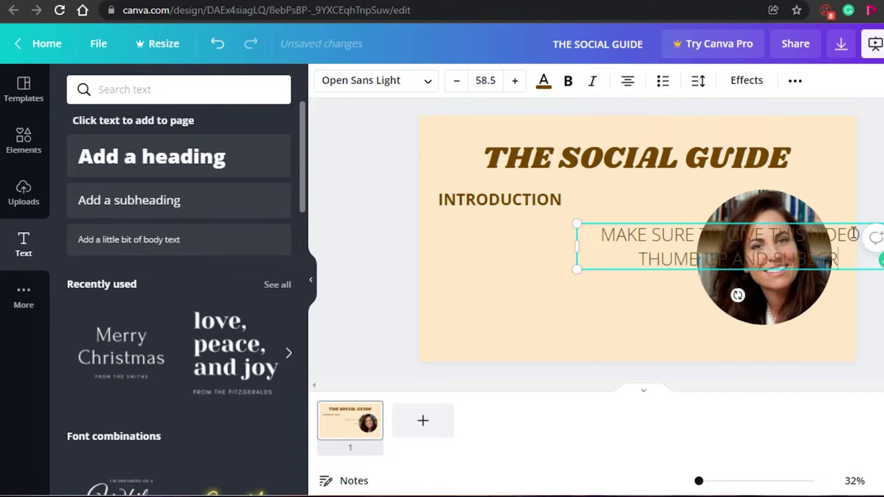
text(IBE TO THE YOUTUBE CHANNEL)
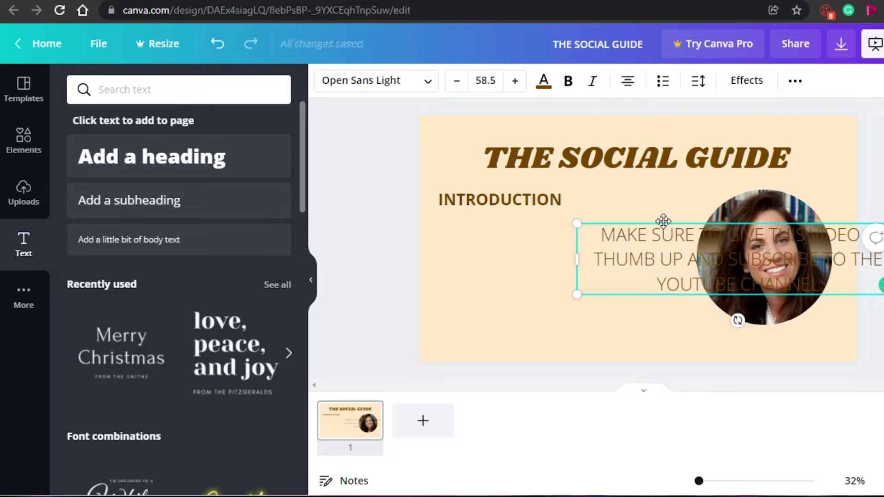
Tighten the body text's line spacing to 0.99 and shrink it to font size 33 just beneath the INTRODUCTION subheading
drag(663, 222, 613, 227)
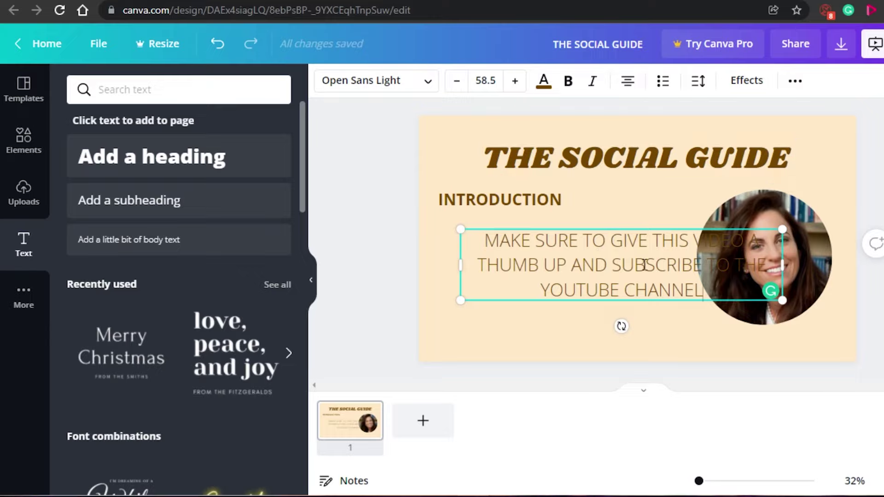
click(698, 82)
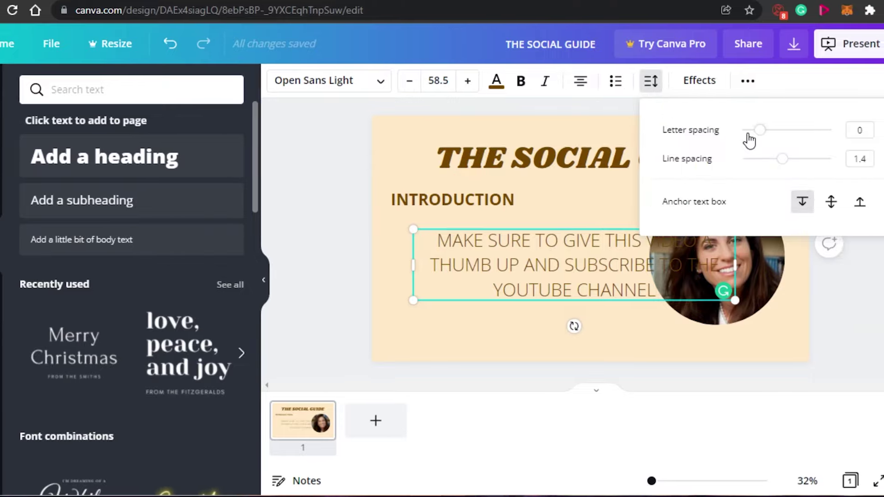
drag(768, 159, 750, 159)
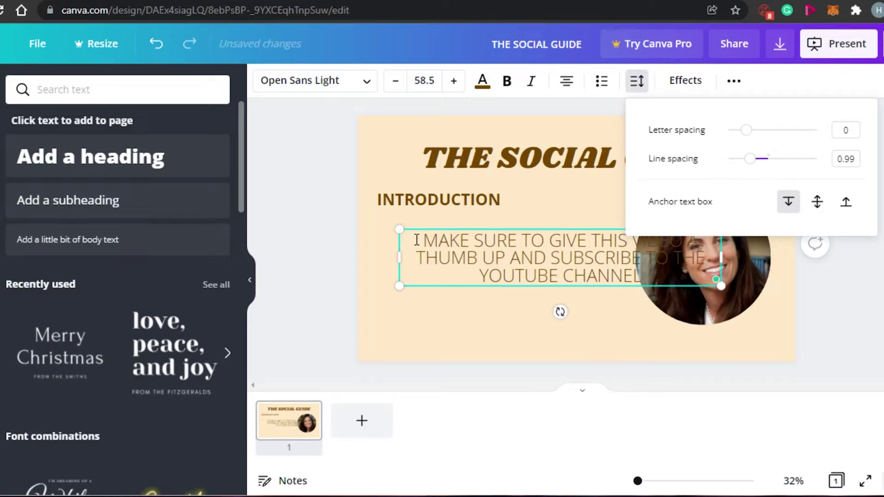
drag(399, 229, 524, 259)
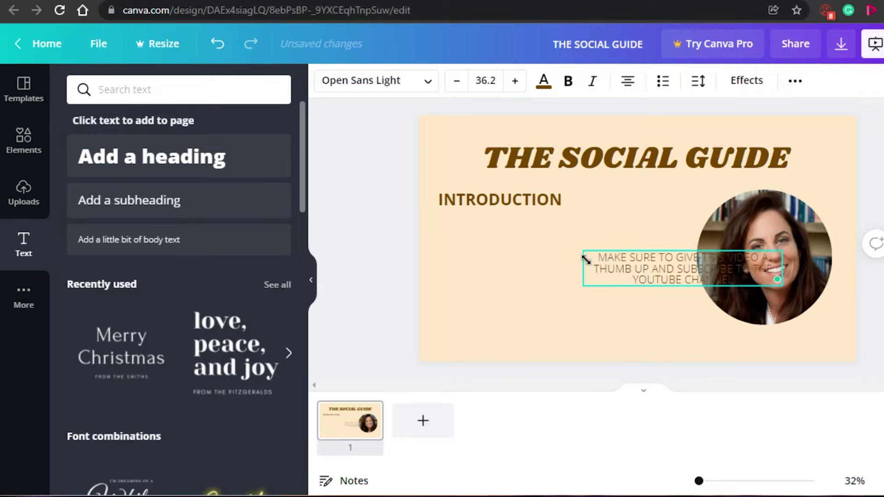
drag(586, 259, 542, 215)
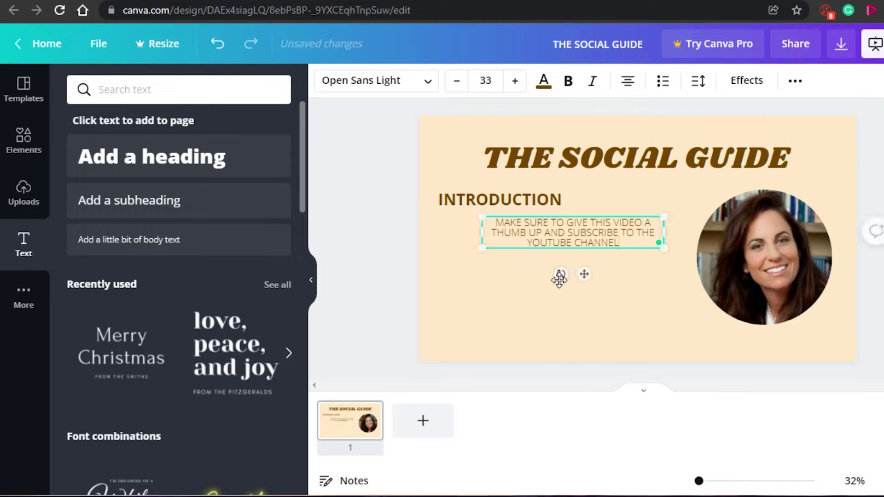
Enlarge the circular photo slightly and lower the INTRODUCTION subheading and body text a little
click(787, 256)
drag(689, 331, 673, 339)
drag(770, 282, 769, 282)
click(573, 238)
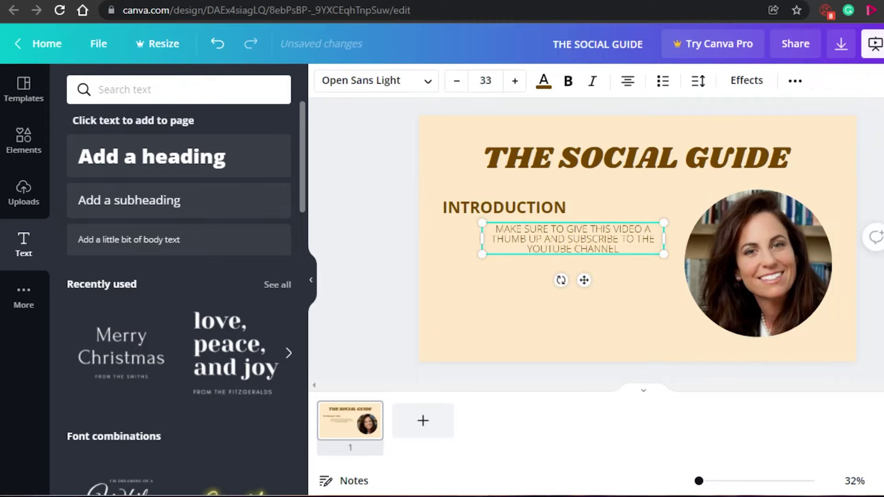
Set the INTRODUCTION subheading's font to Shrikhand and select the body text below it
click(507, 194)
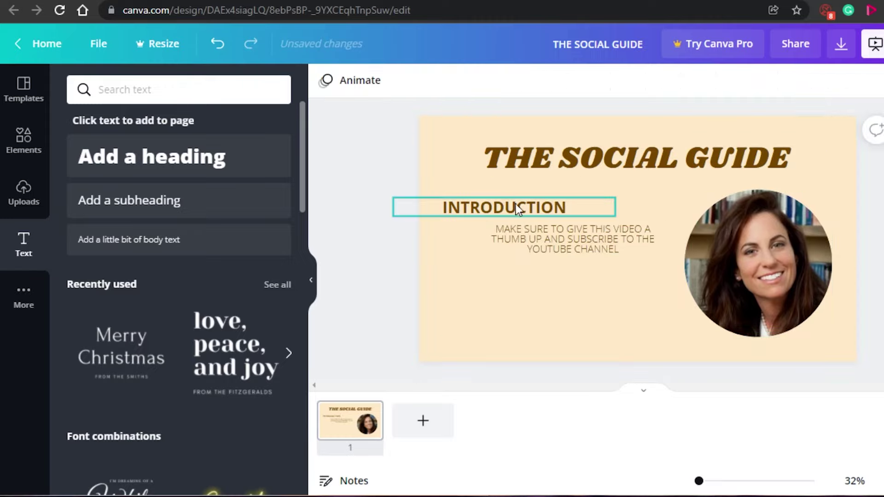
click(513, 207)
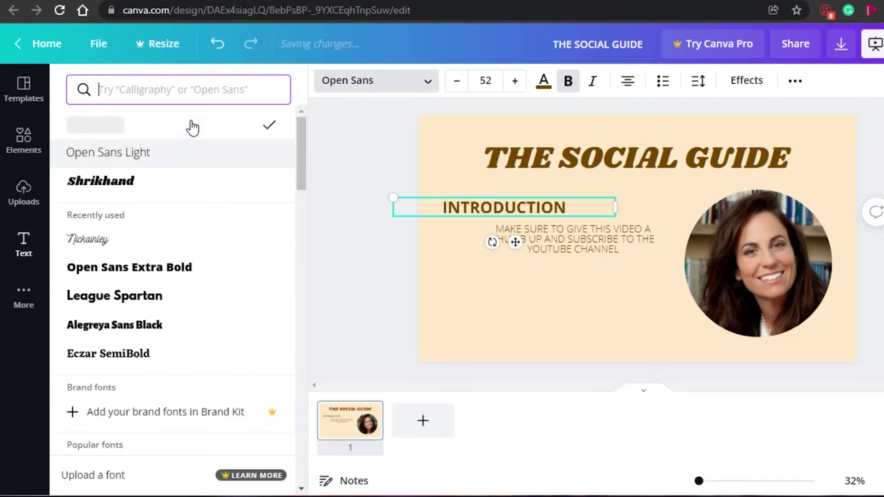
click(174, 180)
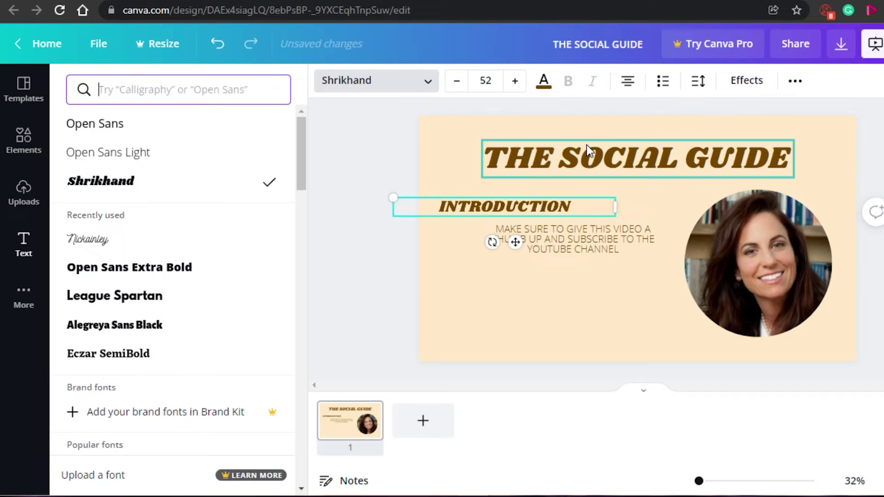
click(601, 234)
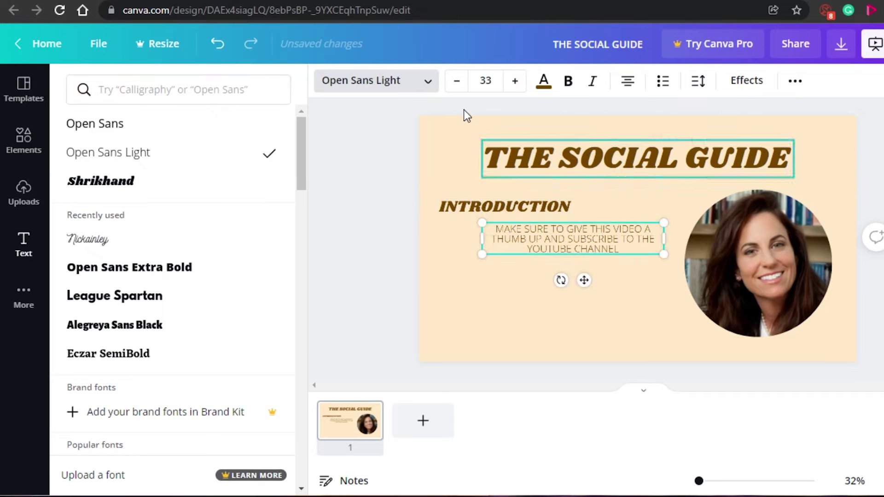
Set the font of the body text beneath INTRODUCTION to Shrikhand and deselect it
click(228, 183)
click(583, 293)
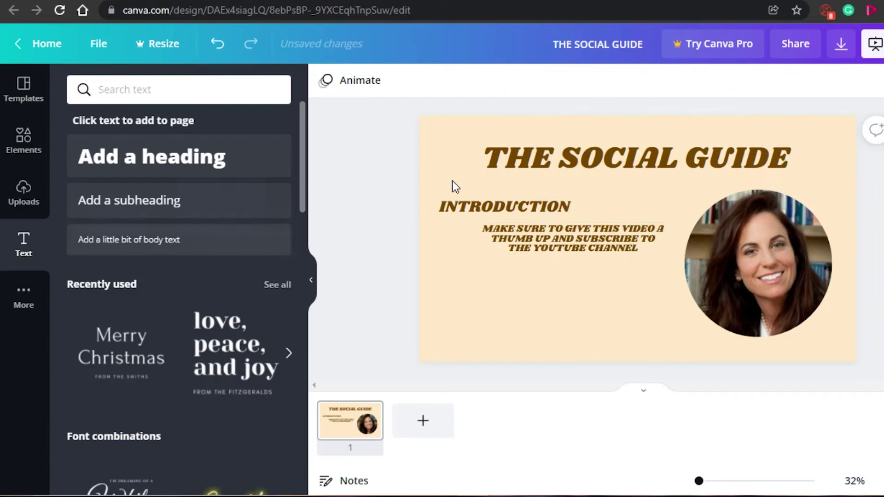
Leave the woman photo results and open the full Lines & Shapes collection in the elements library
click(41, 146)
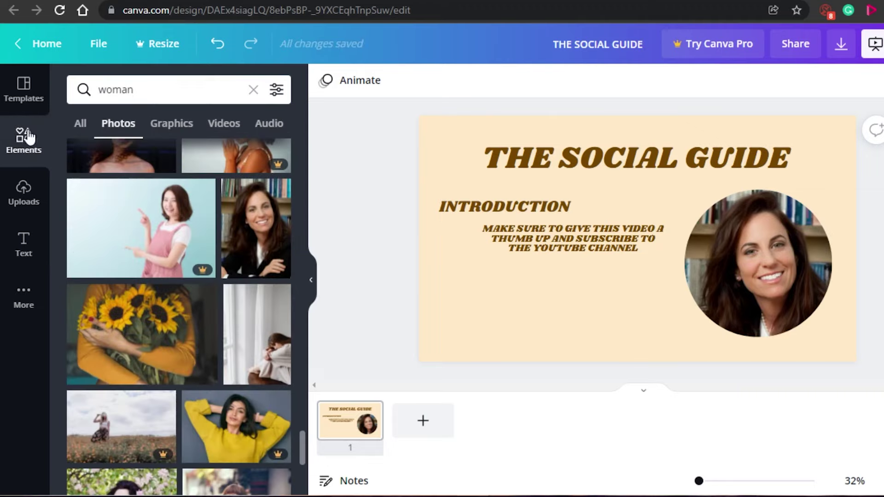
click(29, 136)
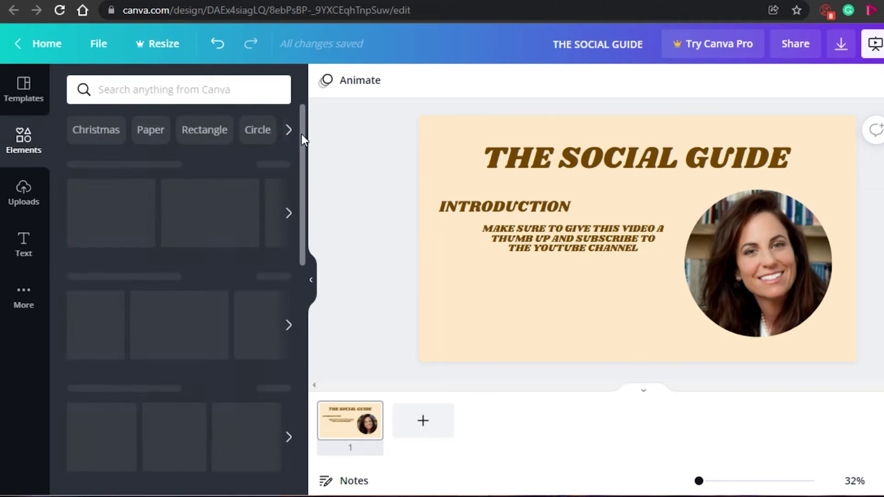
scroll(303, 138, down, 2)
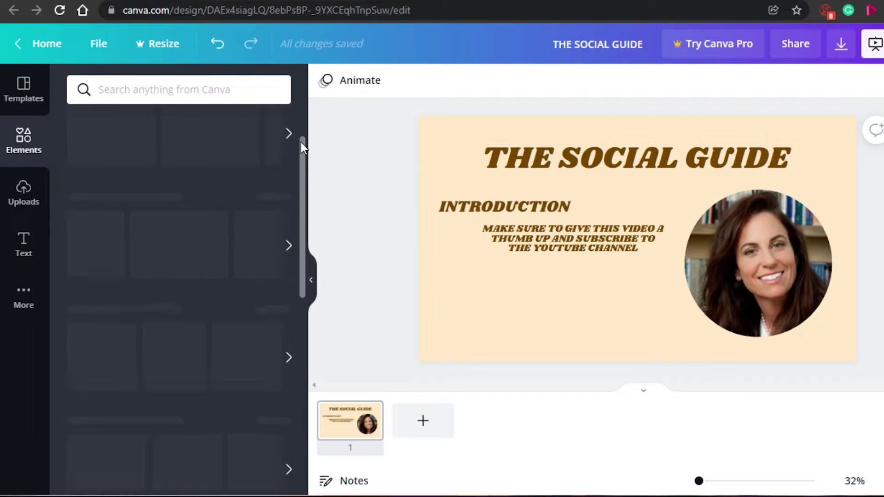
scroll(301, 142, up, 1)
scroll(300, 140, down, 1)
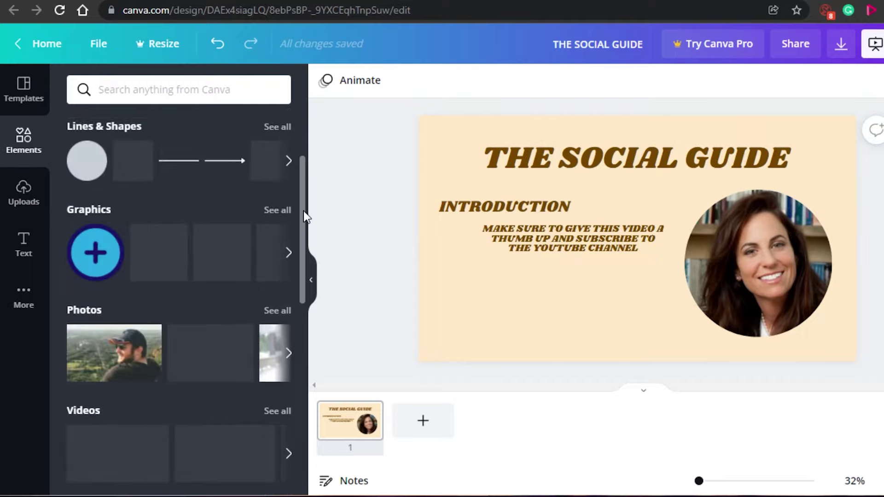
click(277, 126)
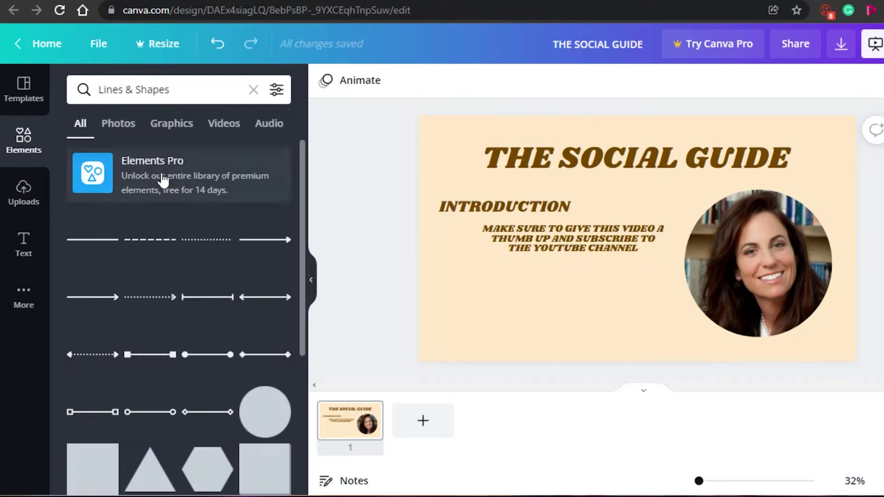
Add a dotted line to the page, try placing it beneath the body text and undo that move
click(213, 247)
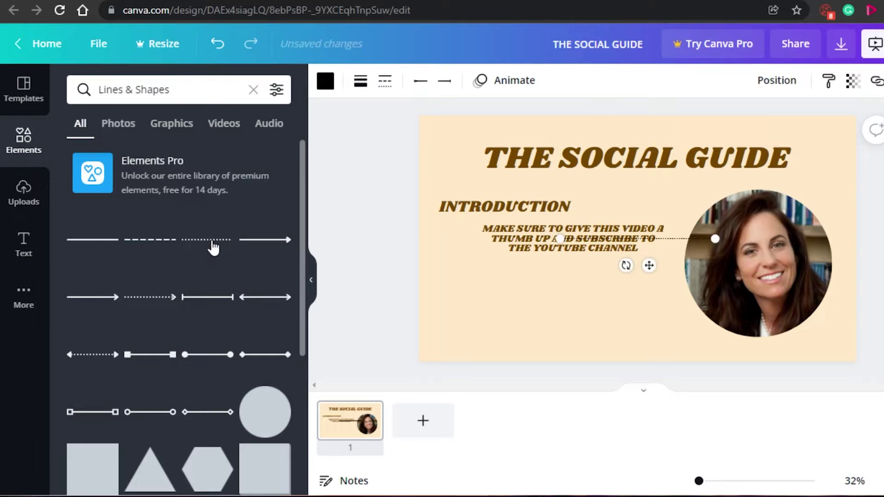
drag(651, 265, 576, 292)
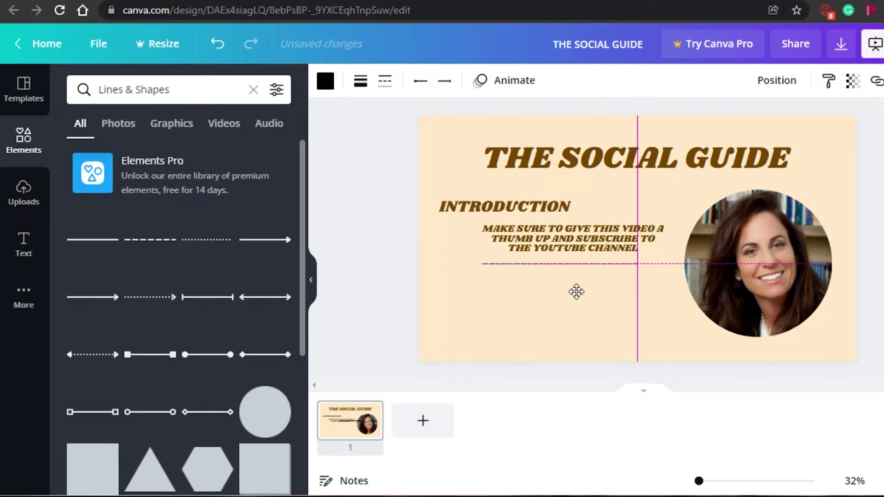
key(ctrl+z)
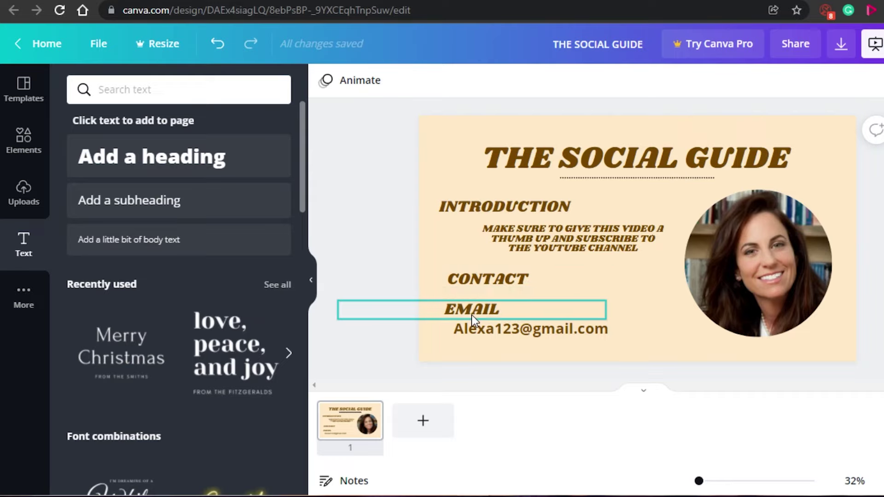
Nudge the EMAIL subheading slightly right so it sits beneath CONTACT, and select the circular photo
drag(471, 306, 476, 306)
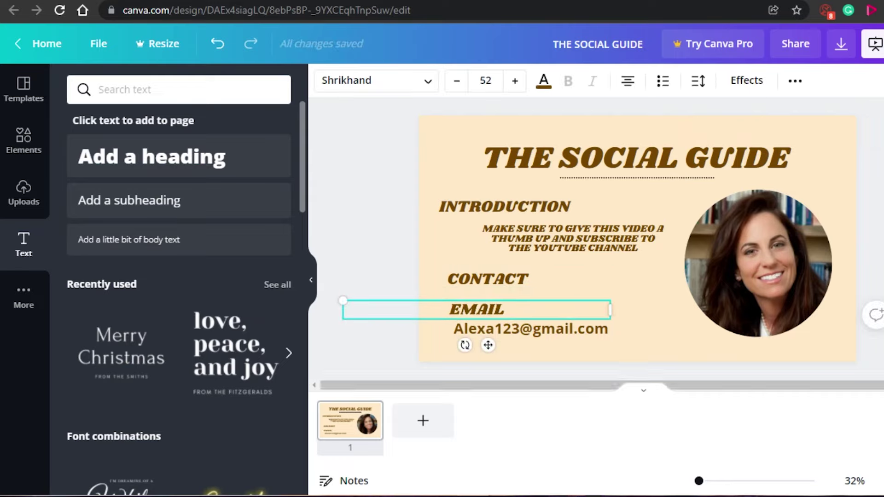
key(Escape)
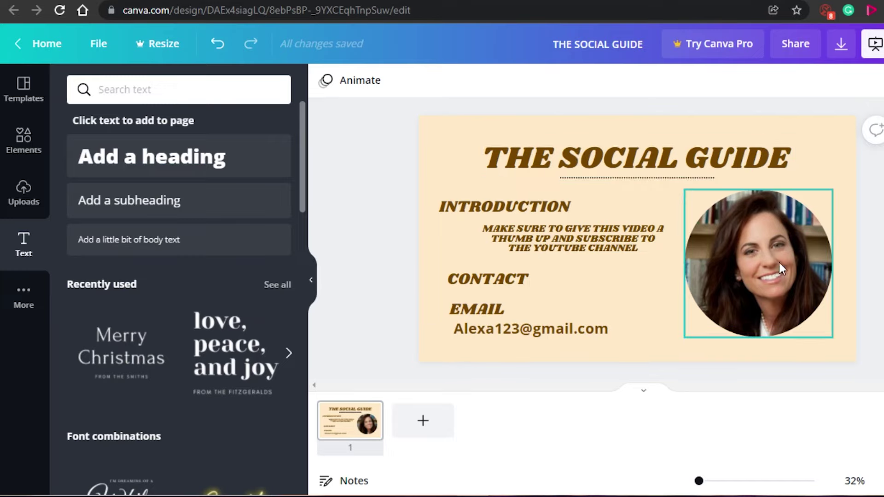
drag(779, 262, 794, 263)
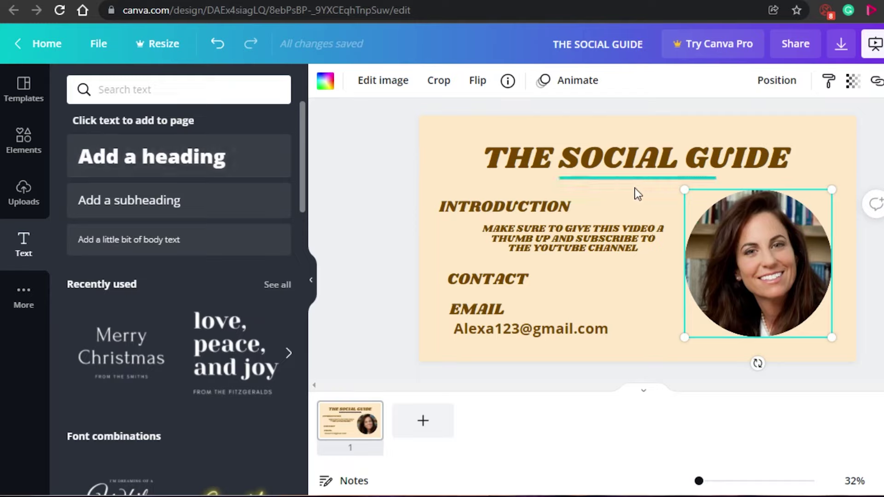
Return to the elements library, clear the Lines & Shapes search text and deselect the circular photo
click(22, 138)
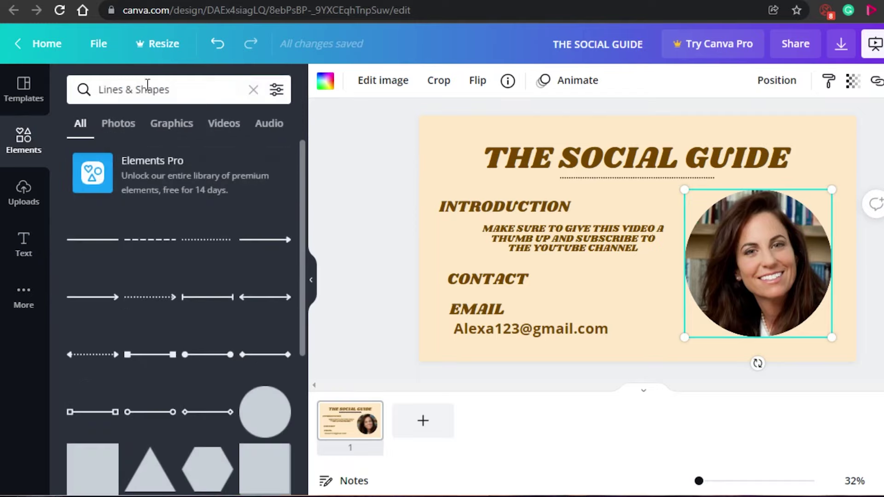
click(209, 90)
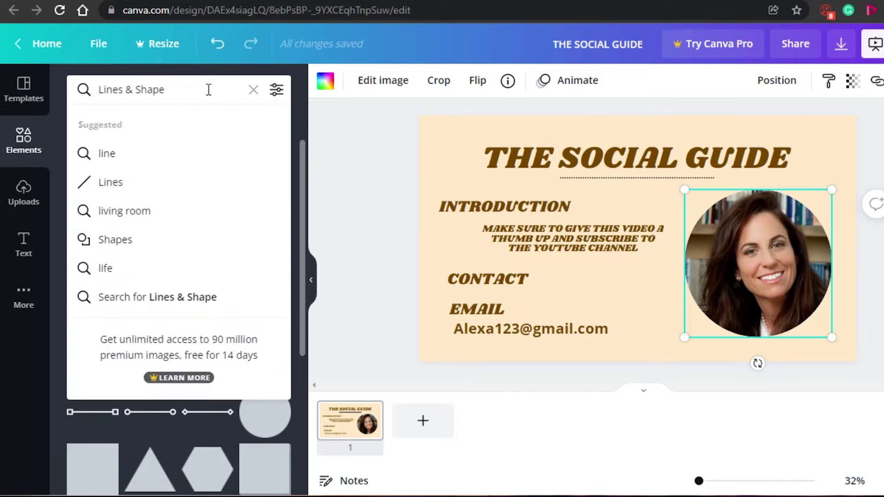
key(BackSpace)
key(BackSpace)
key(BackSpace)
key(BackSpace)
key(BackSpace)
key(BackSpace)
key(BackSpace)
key(BackSpace)
key(BackSpace)
key(BackSpace)
click(328, 142)
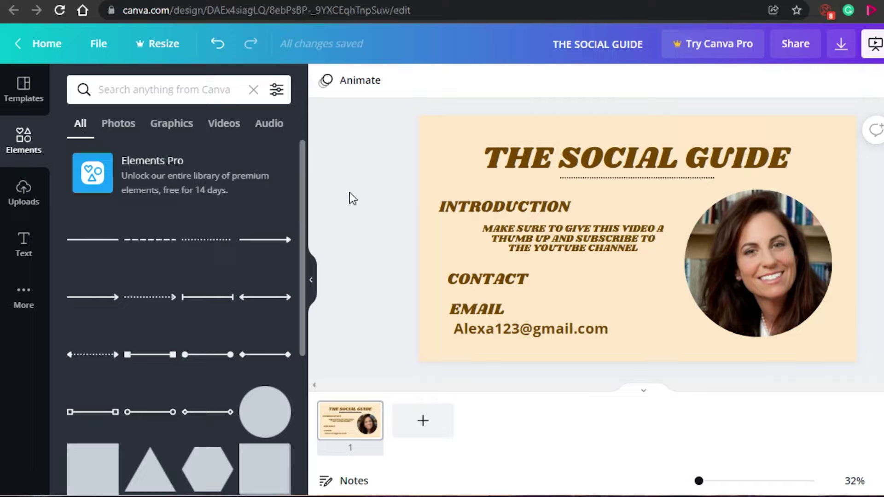
Look through the element categories in the library overview, down to Charts, Frames and Grids
scroll(294, 277, down, 5)
scroll(184, 194, up, 5)
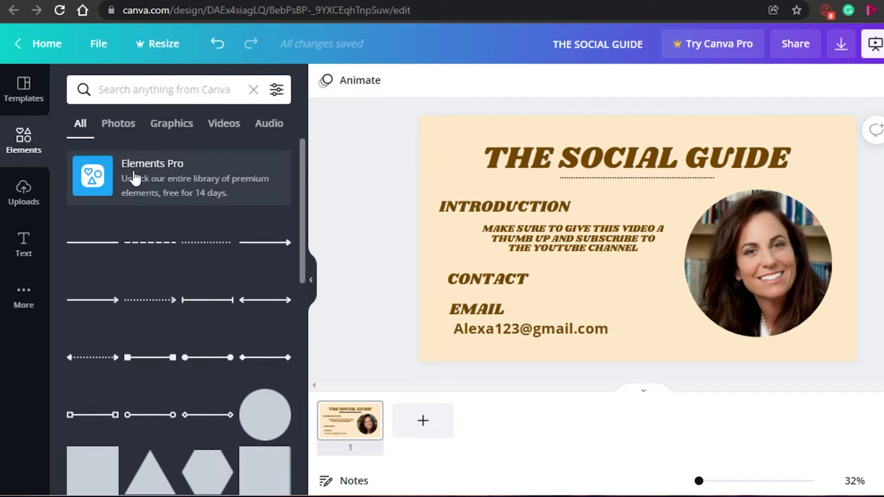
click(6, 150)
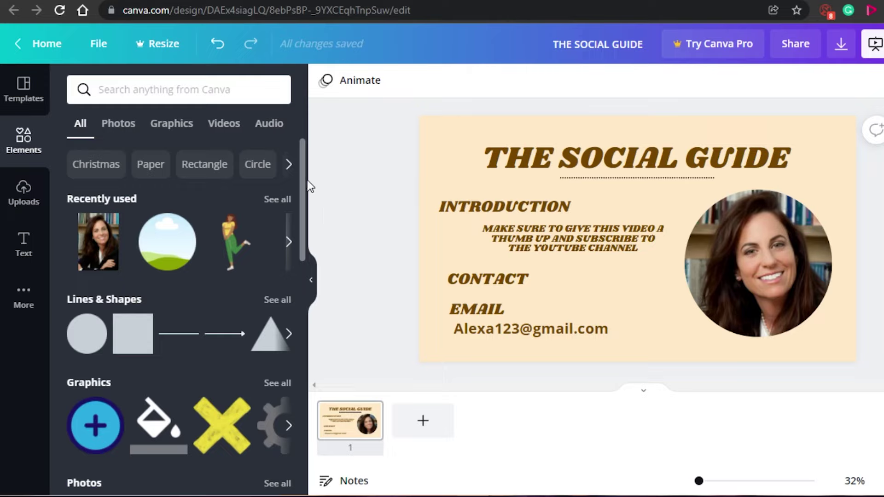
drag(301, 153, 297, 422)
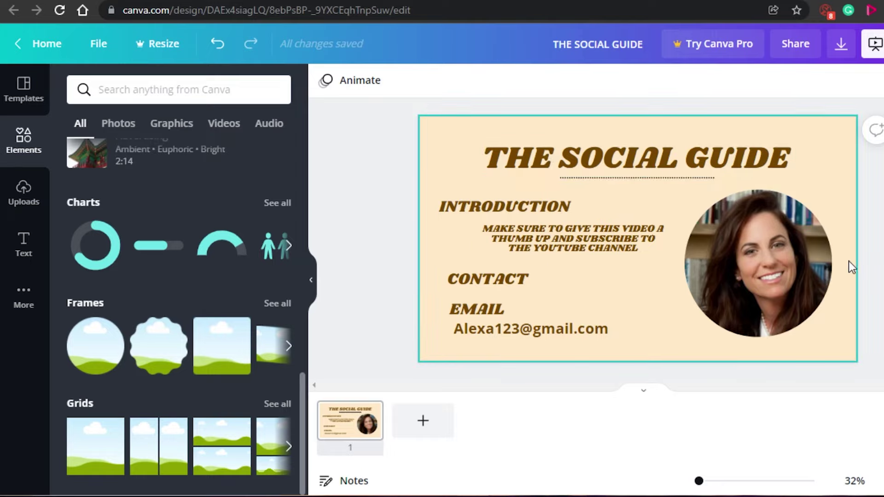
Download the finished design as a PNG file and dismiss the Canva Pro trial offer
click(841, 44)
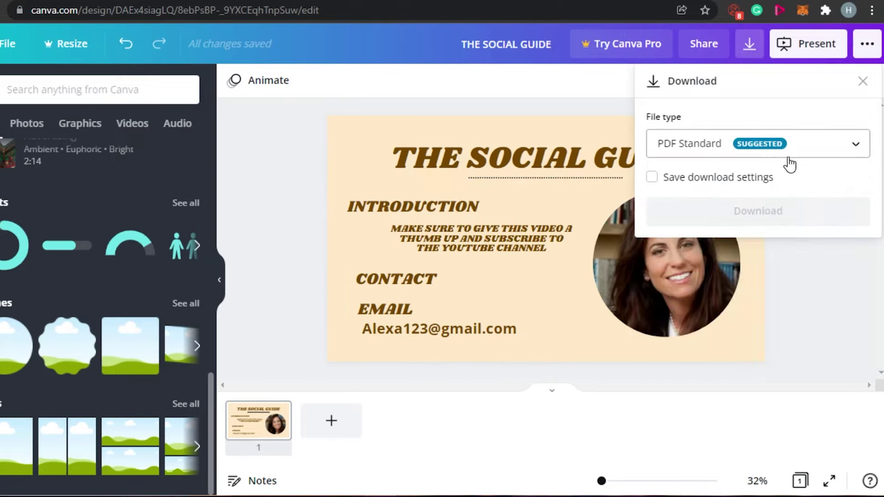
click(853, 144)
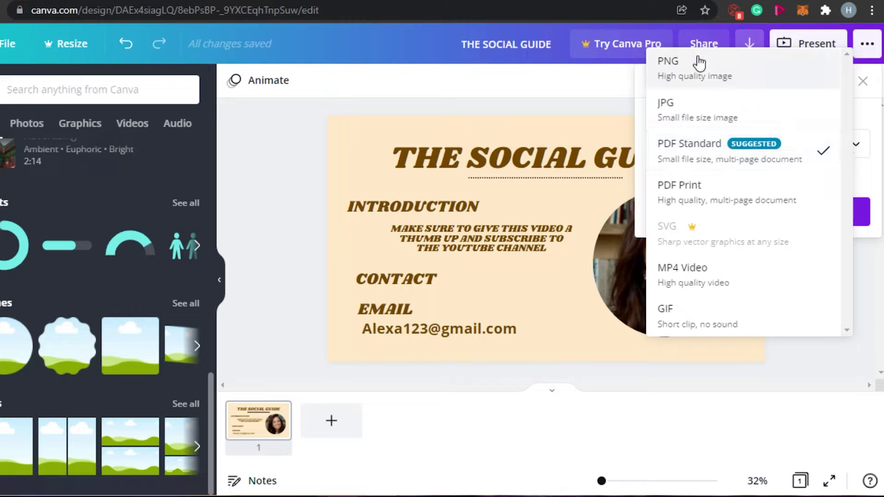
click(700, 62)
click(858, 154)
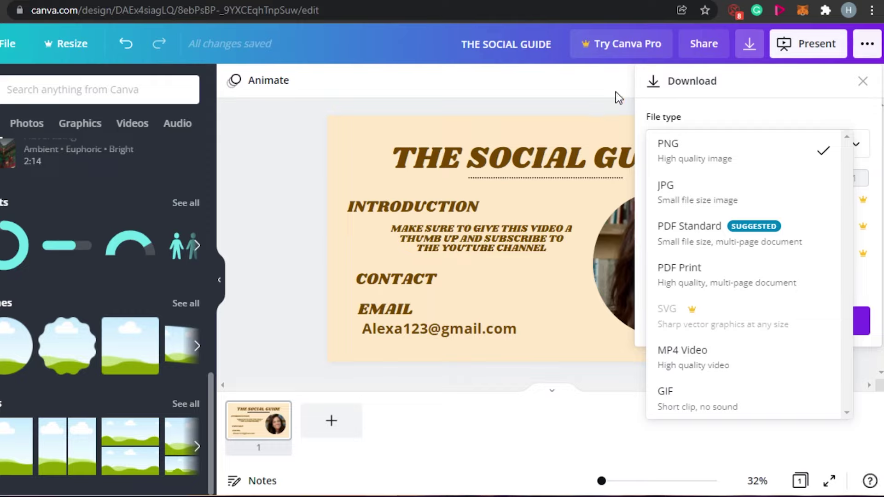
click(693, 155)
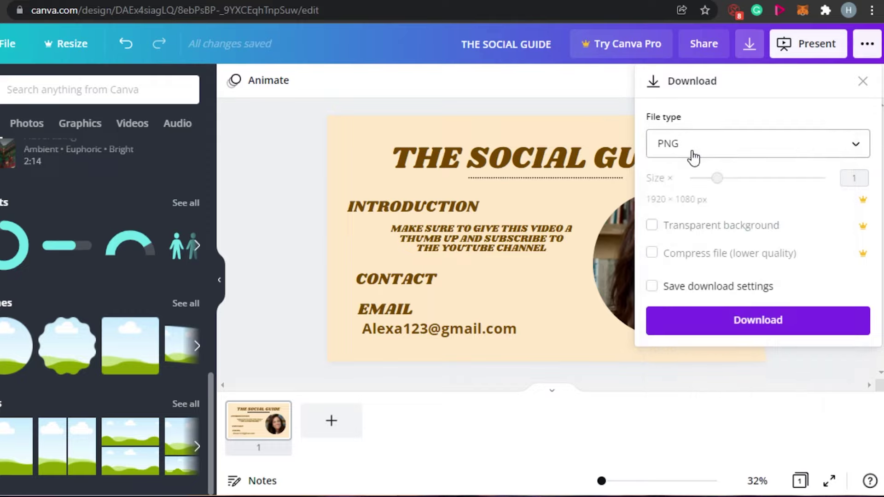
click(728, 329)
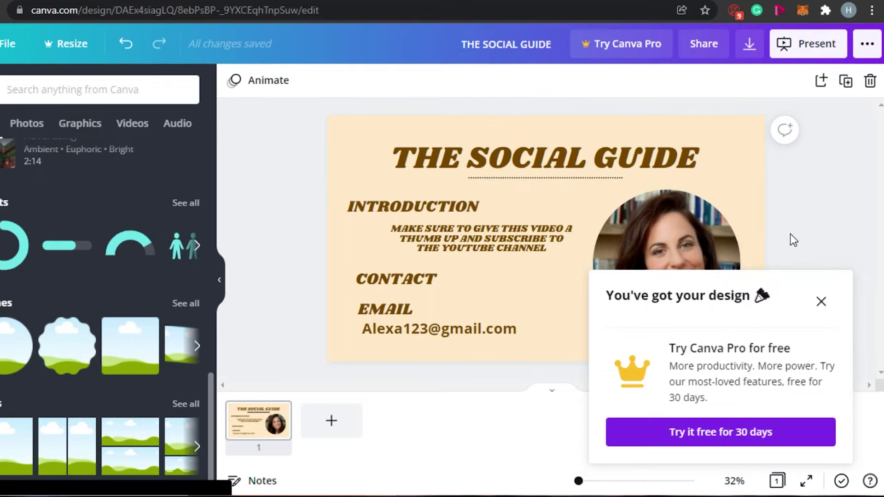
click(821, 301)
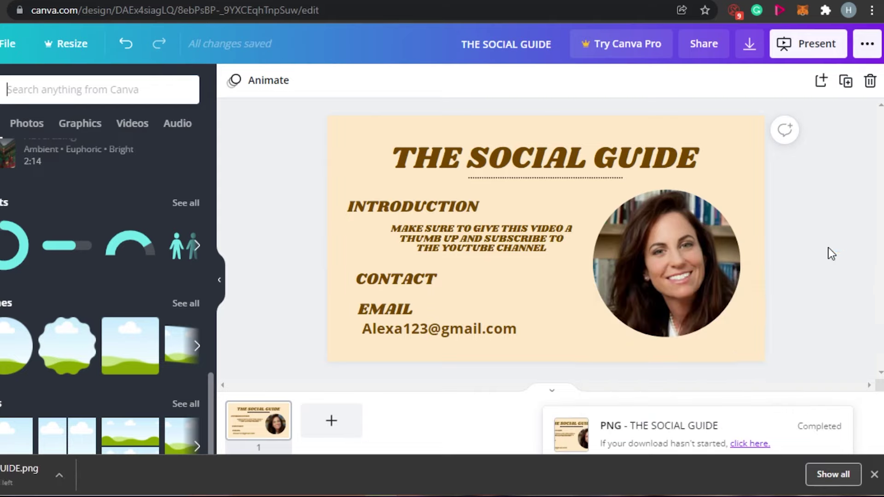